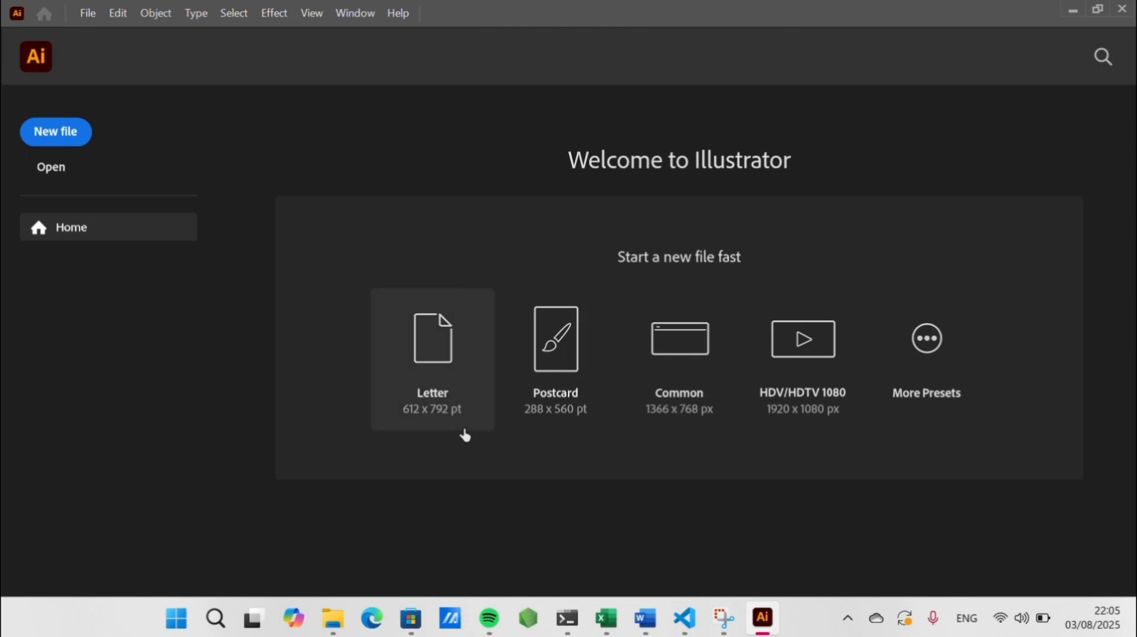
Create a new Letter document and draw a closed egg-shaped path near the page's upper-left corner with the Curvature tool
{"action": "left_click", "coordinate": [442, 364]}
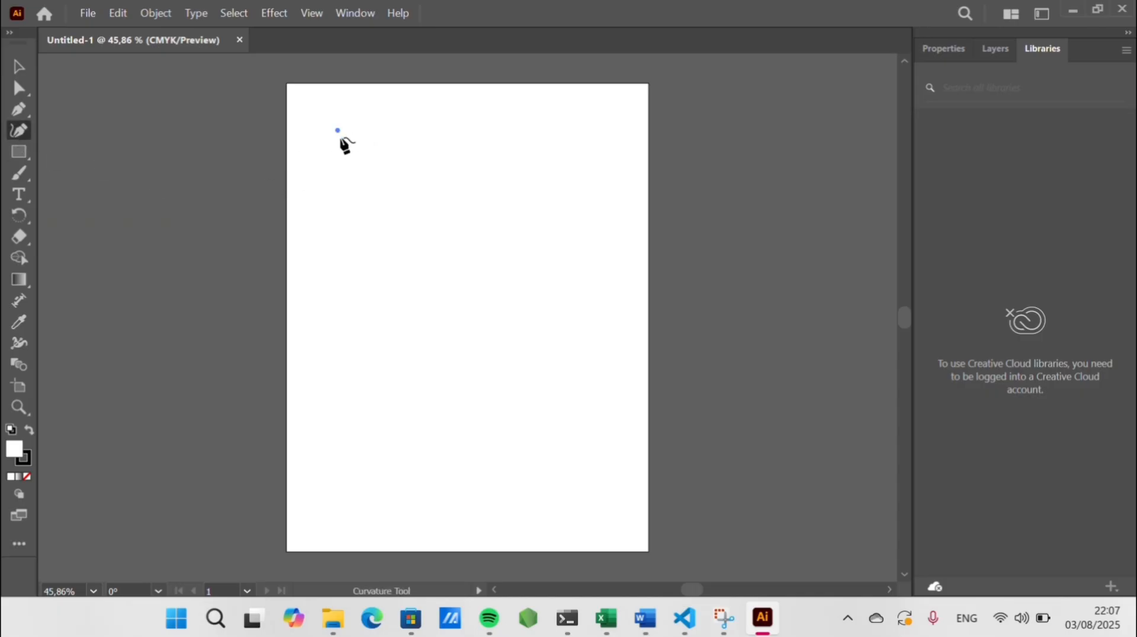
{"action": "left_click", "coordinate": [335, 109]}
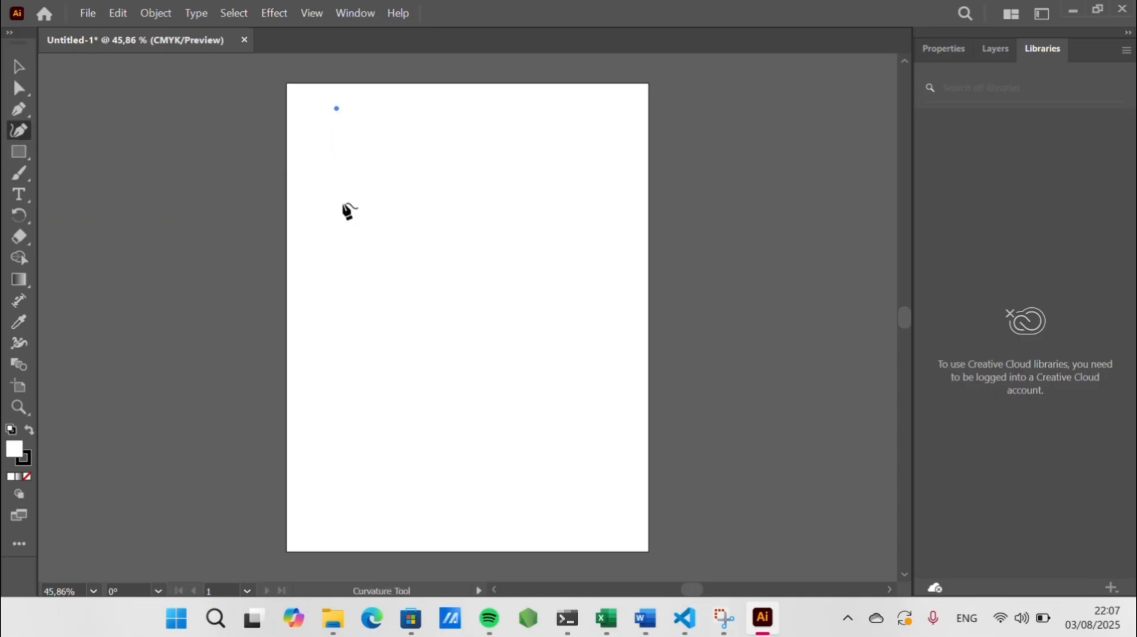
{"action": "left_click", "coordinate": [325, 219]}
{"action": "left_click_drag", "start_coordinate": [325, 219], "coordinate": [338, 235]}
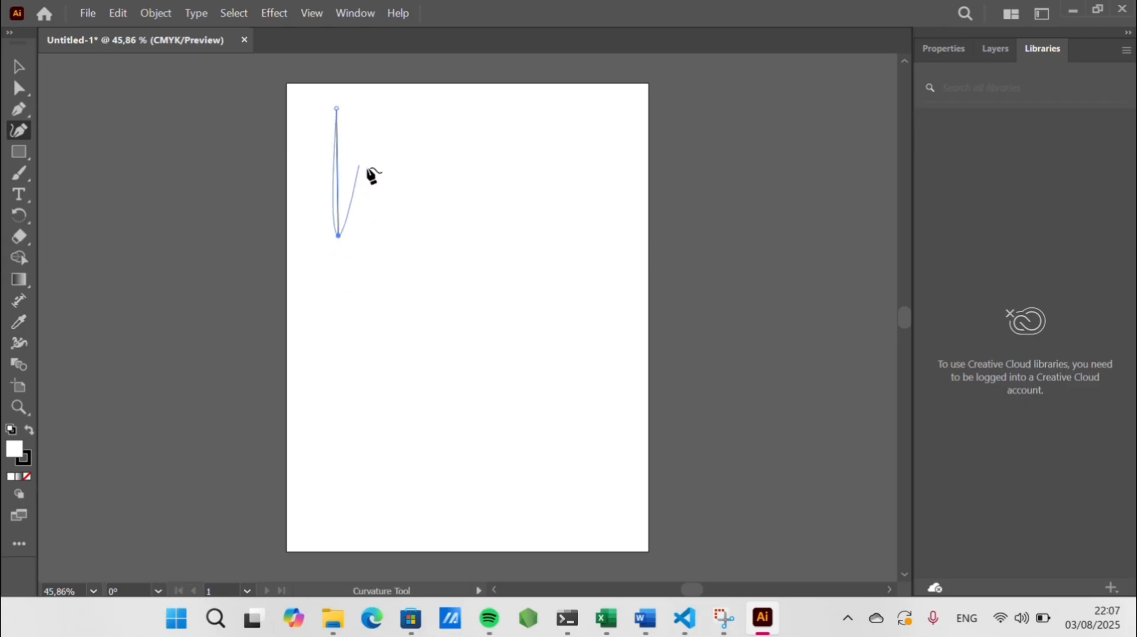
{"action": "left_click", "coordinate": [397, 198]}
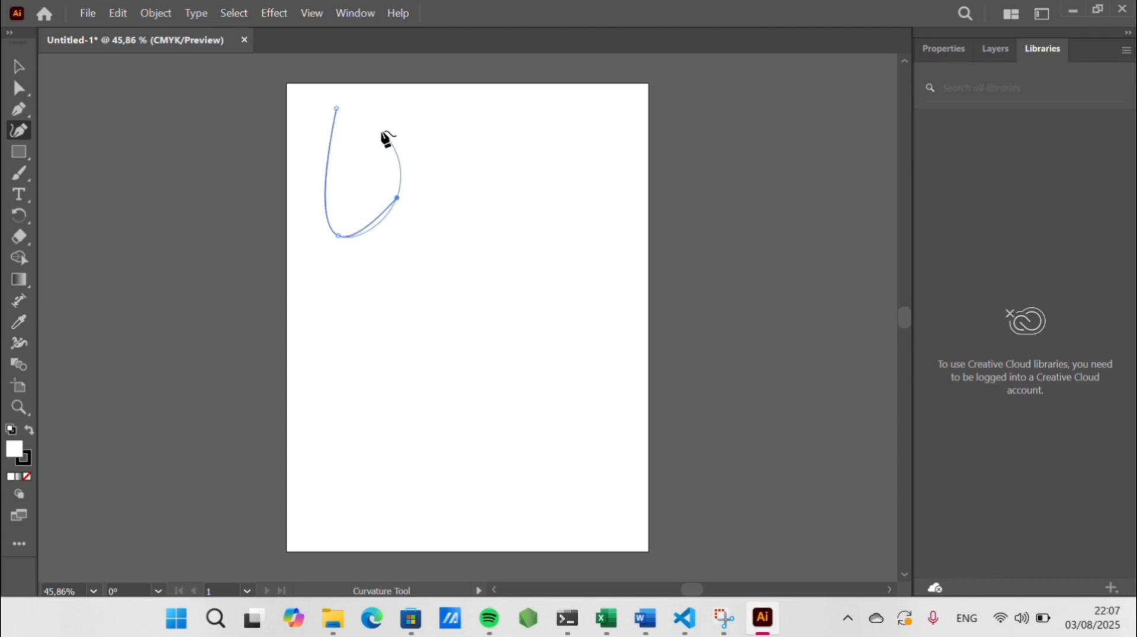
{"action": "left_click", "coordinate": [348, 105]}
{"action": "left_click", "coordinate": [338, 110]}
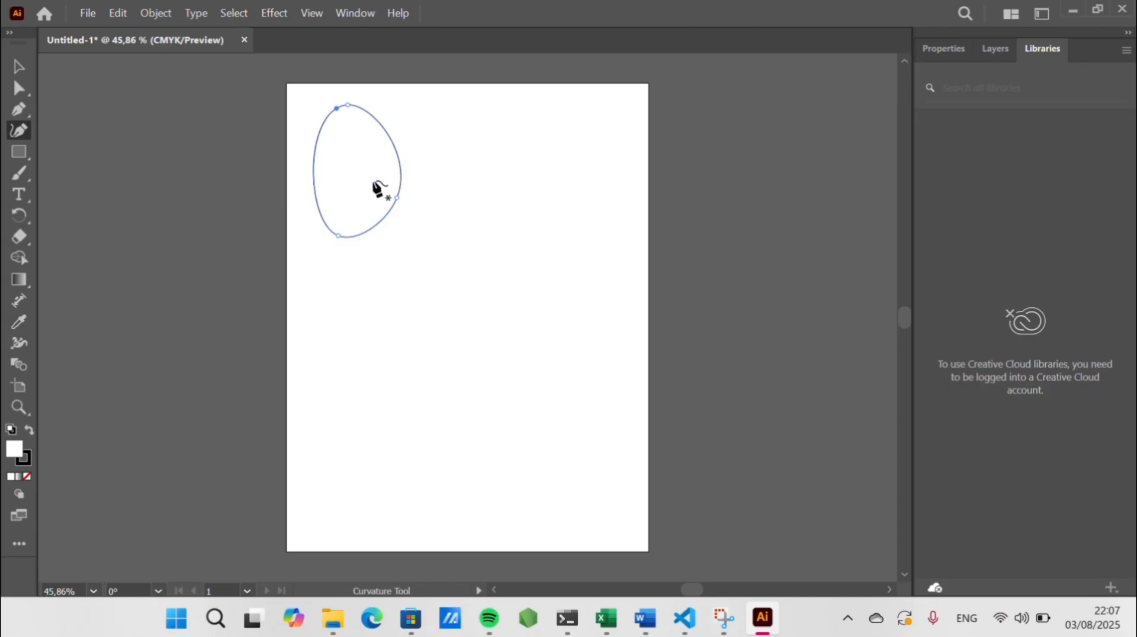
Draw a second closed rounded path to the right of the first one with the Curvature tool
{"action": "left_click_drag", "start_coordinate": [444, 154], "coordinate": [474, 160]}
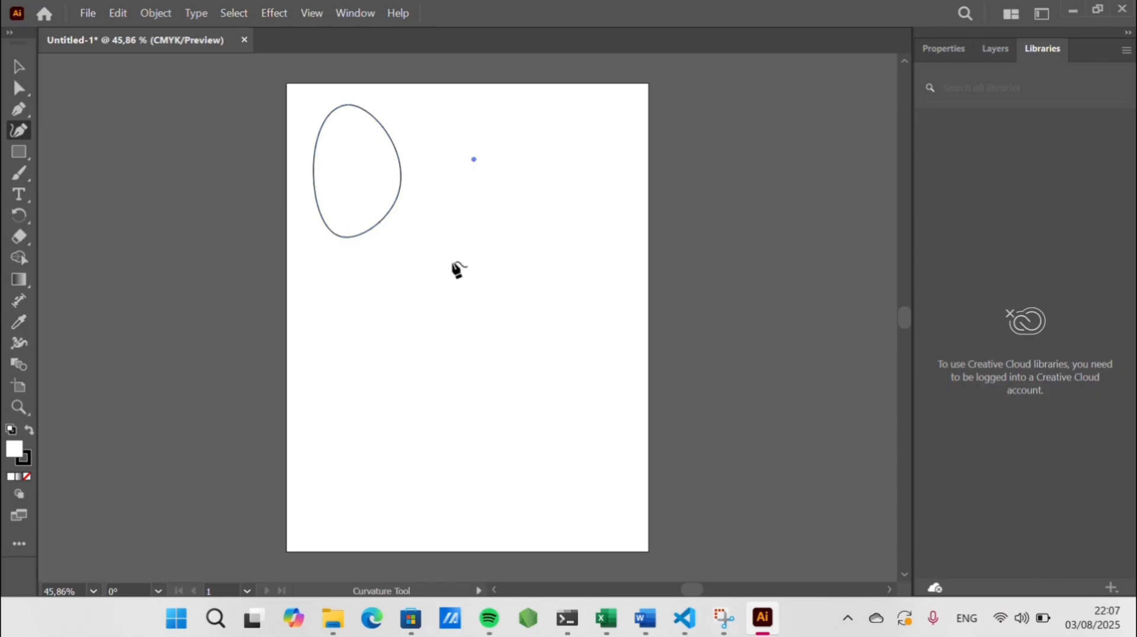
{"action": "left_click", "coordinate": [468, 299]}
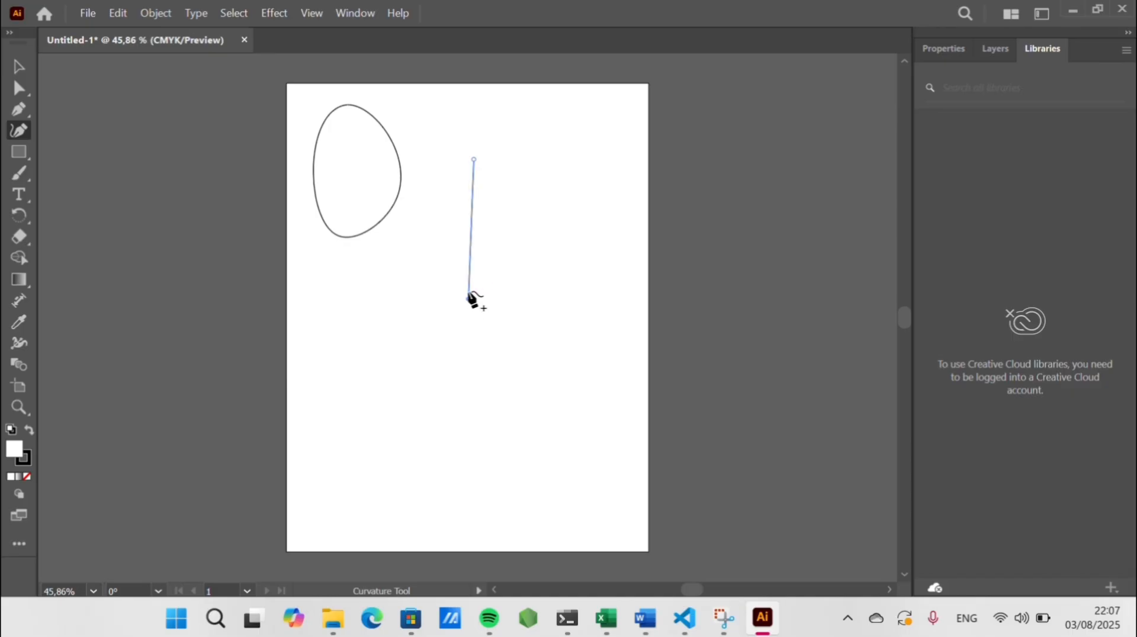
{"action": "left_click", "coordinate": [565, 221]}
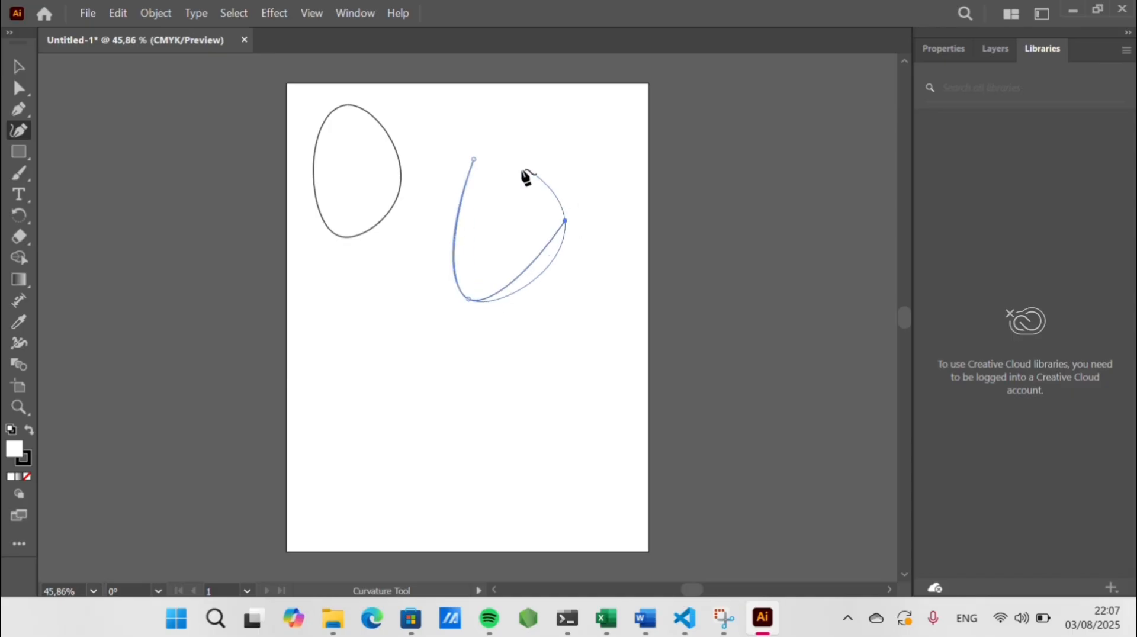
{"action": "left_click", "coordinate": [485, 152]}
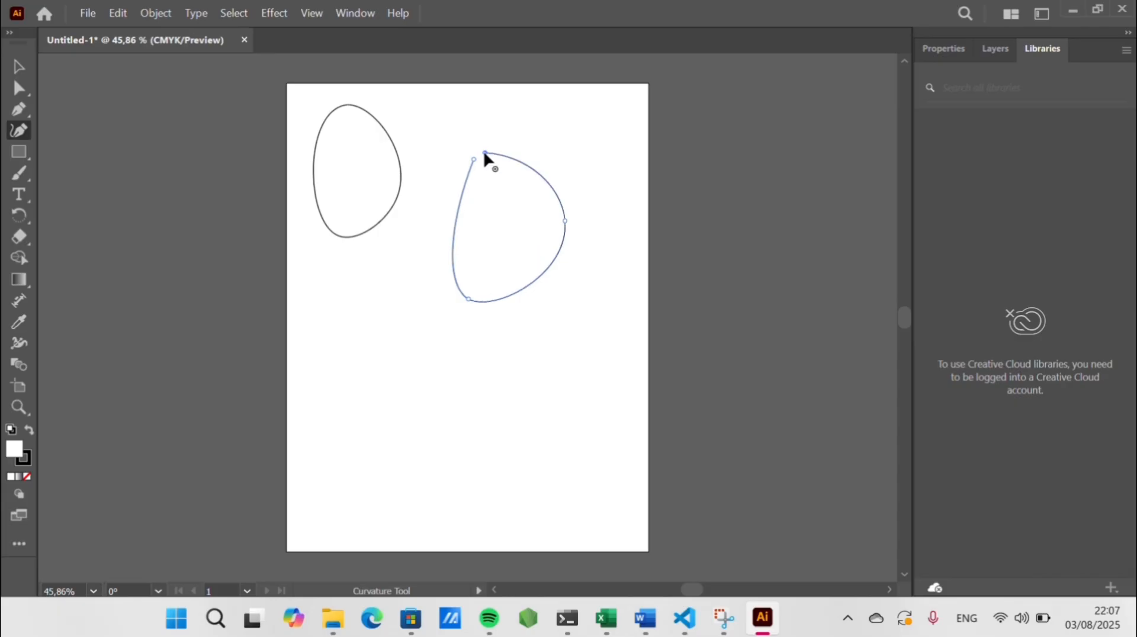
{"action": "left_click", "coordinate": [475, 160]}
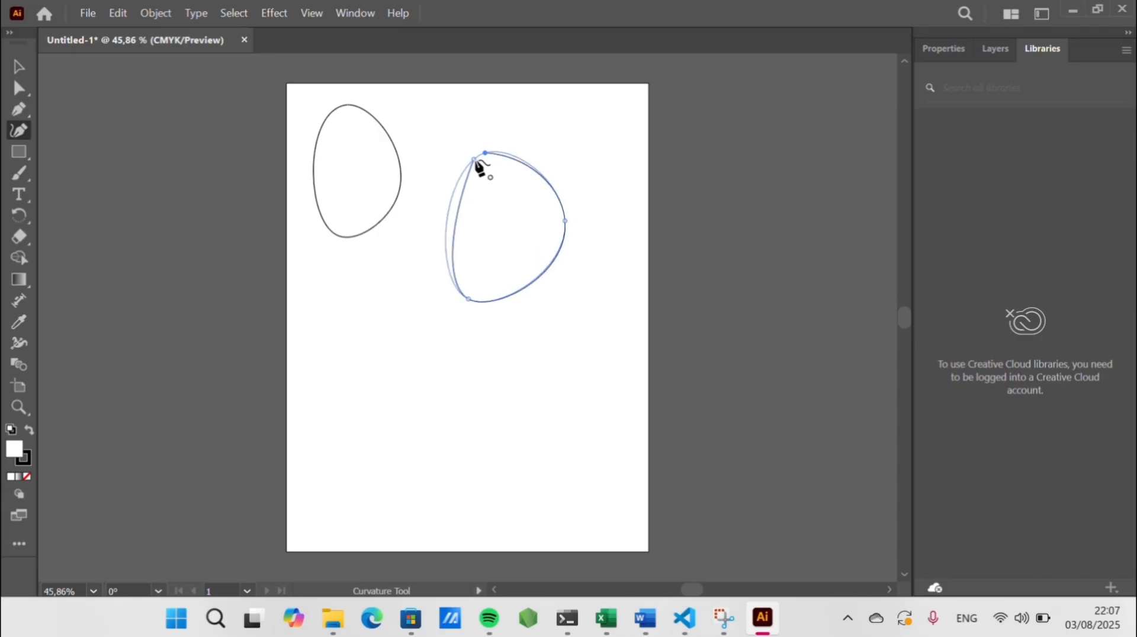
Draw a third, larger closed oval path in the lower half of the page with the Curvature tool
{"action": "left_click", "coordinate": [452, 341]}
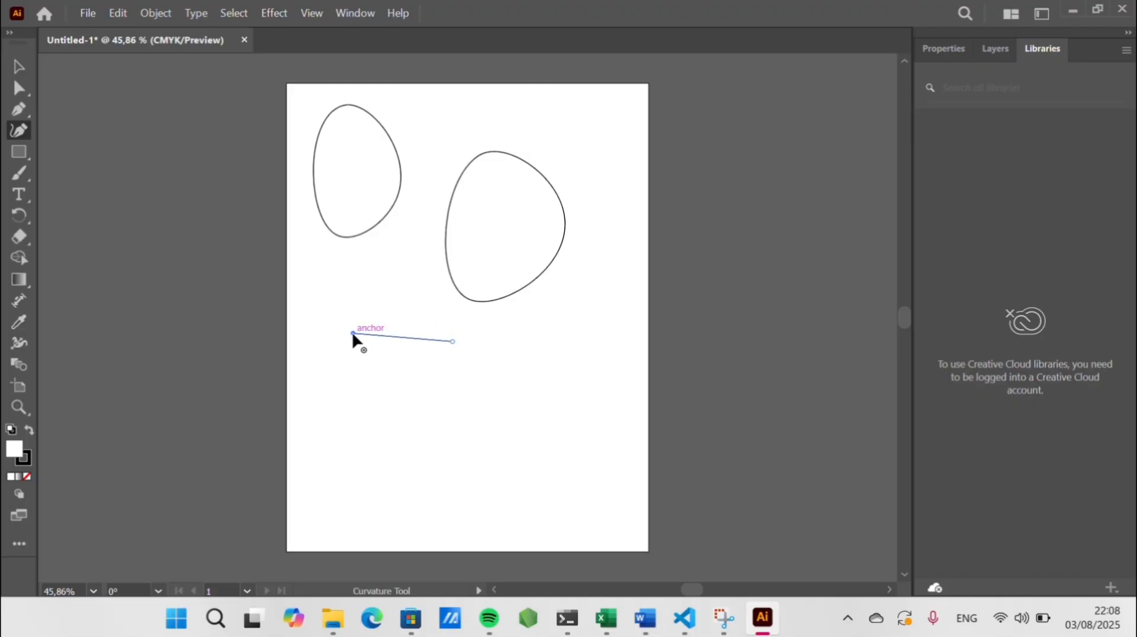
{"action": "left_click", "coordinate": [353, 334]}
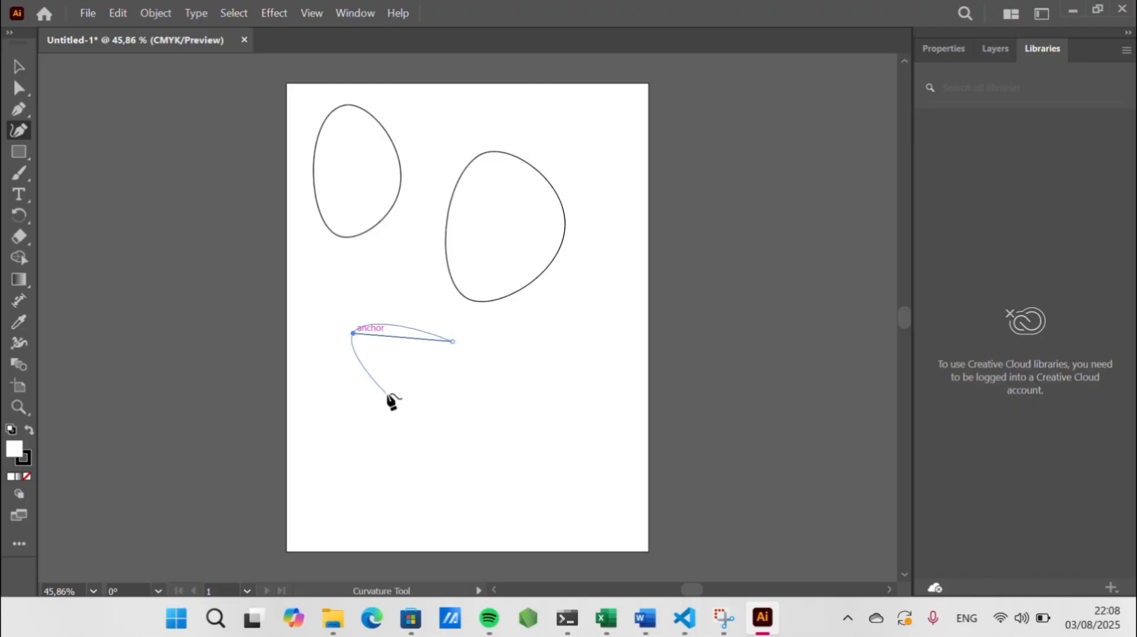
{"action": "left_click", "coordinate": [338, 408]}
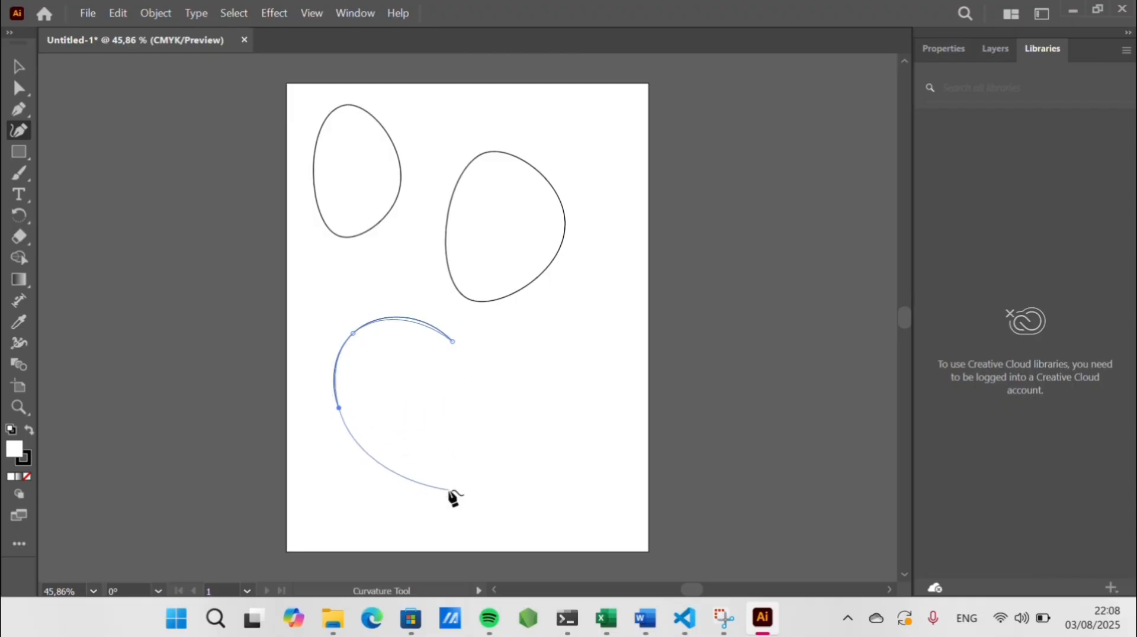
{"action": "left_click", "coordinate": [439, 475]}
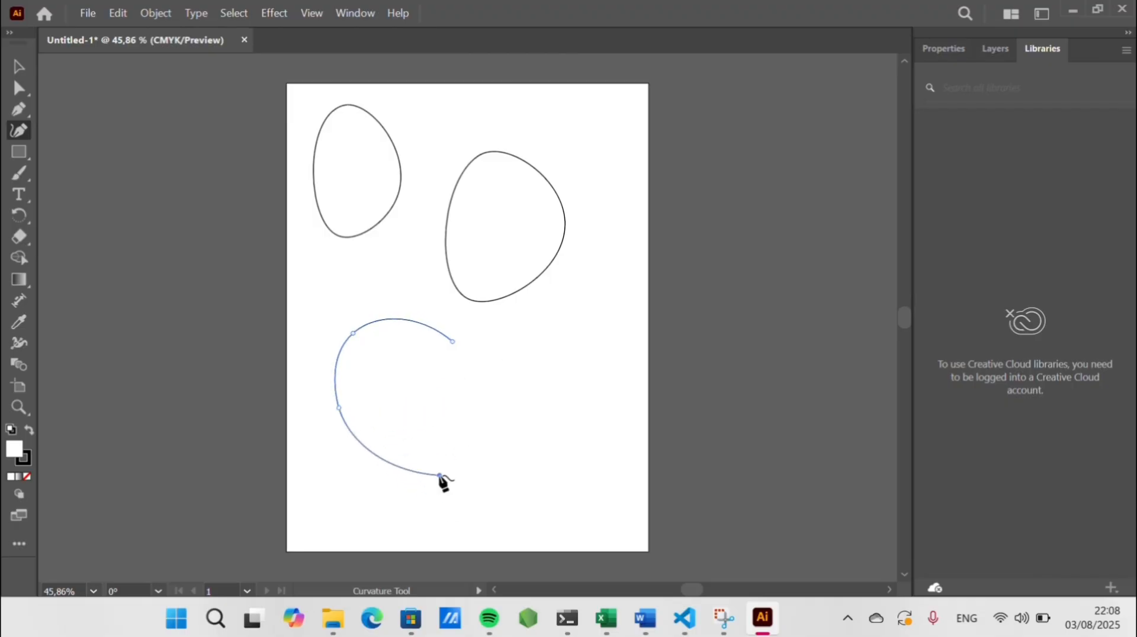
{"action": "left_click", "coordinate": [519, 427]}
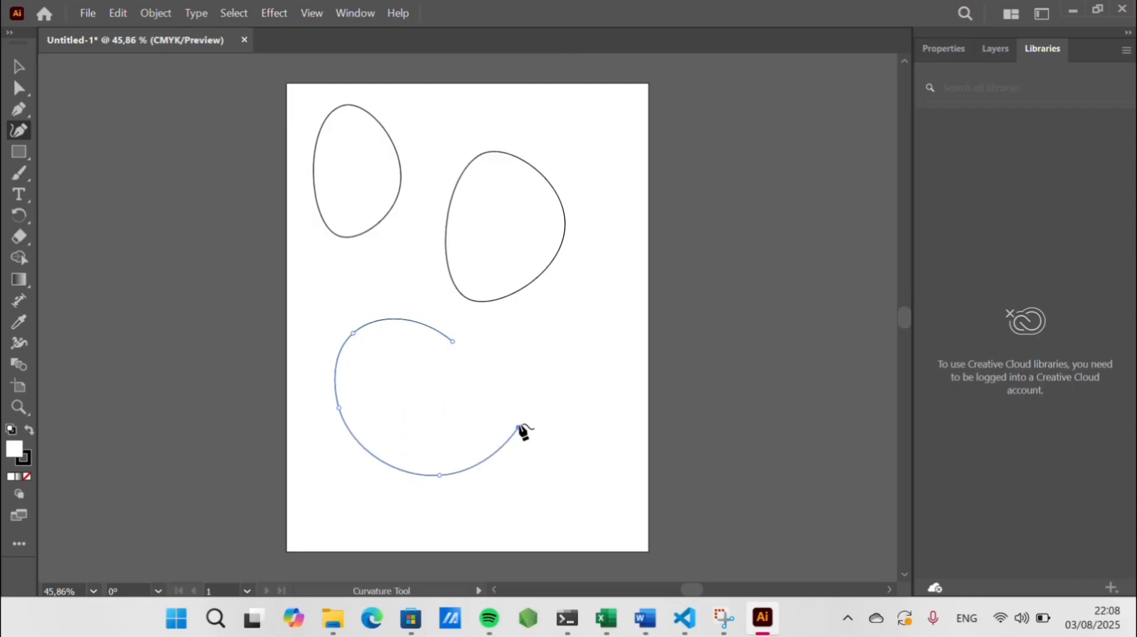
{"action": "left_click", "coordinate": [453, 342]}
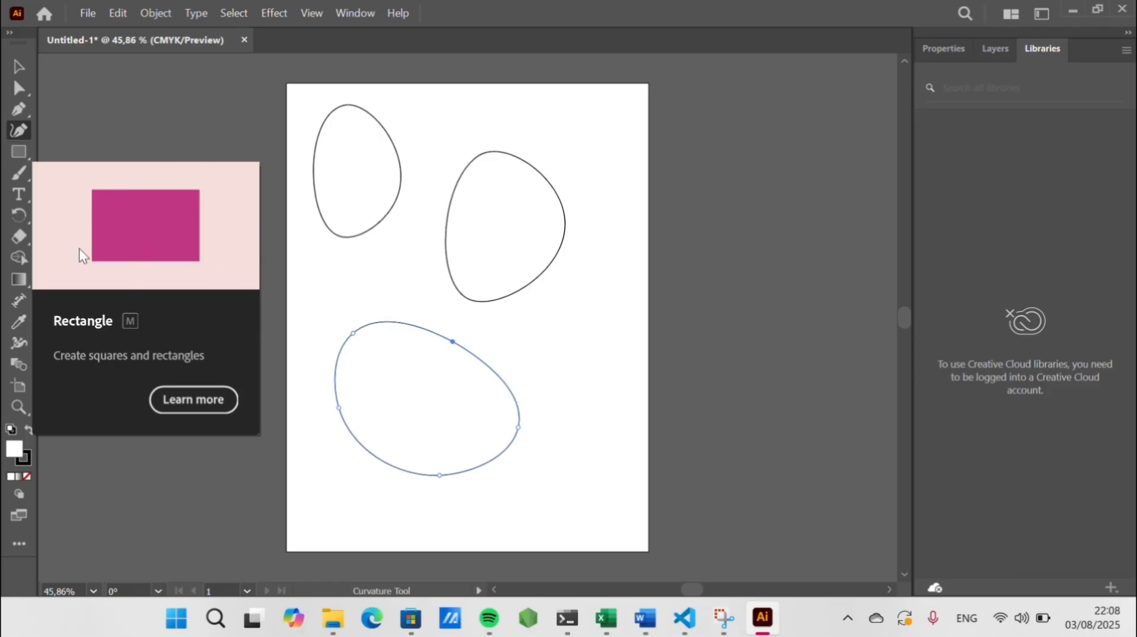
Draw six overlapping rectangles scattered down the page with the Rectangle tool
{"action": "left_click", "coordinate": [19, 151]}
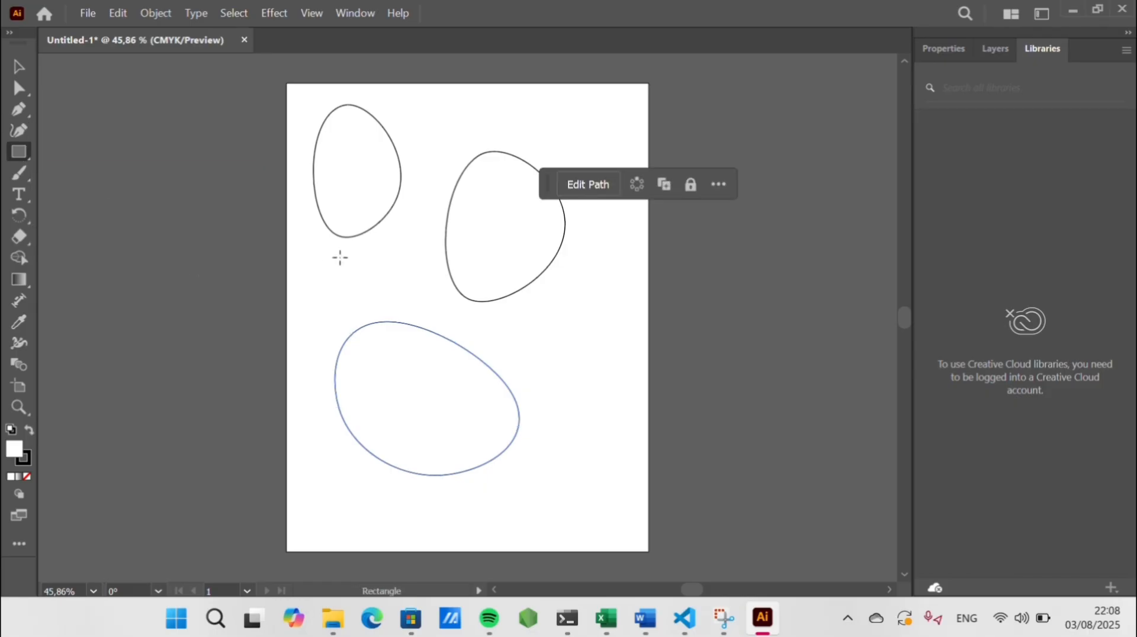
{"action": "left_click_drag", "start_coordinate": [340, 257], "coordinate": [513, 364]}
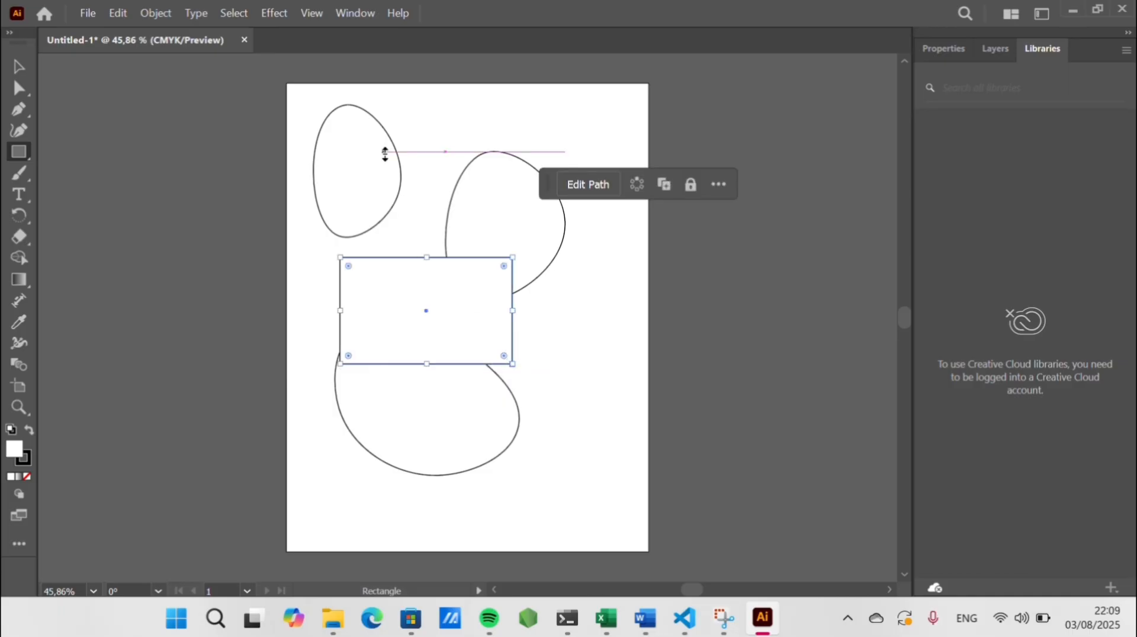
{"action": "left_click_drag", "start_coordinate": [378, 159], "coordinate": [556, 282]}
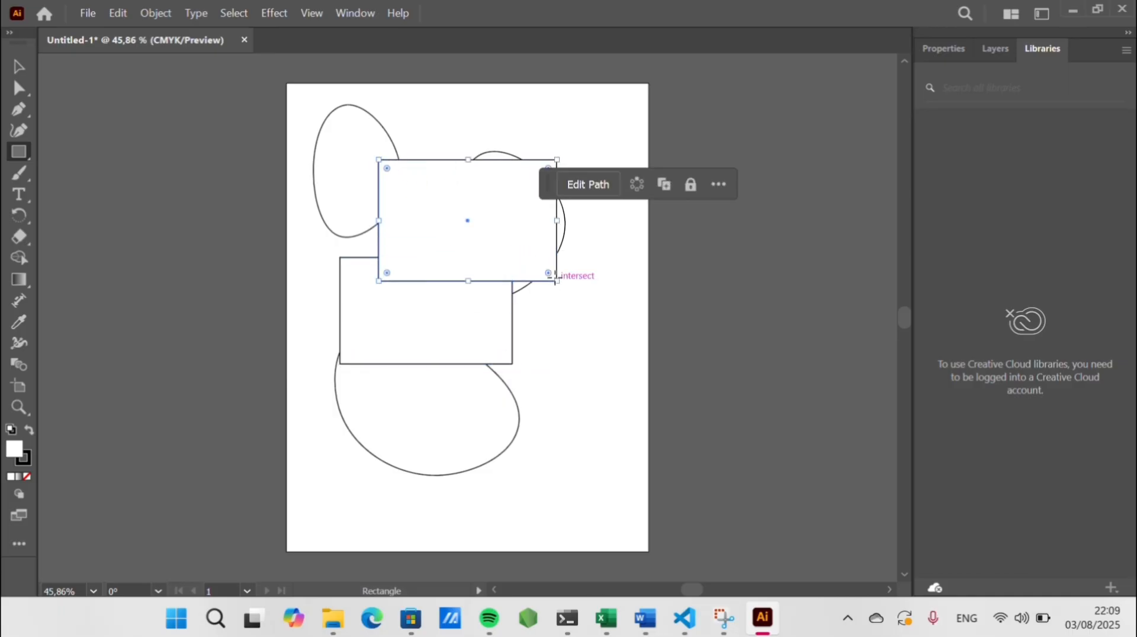
{"action": "left_click_drag", "start_coordinate": [432, 117], "coordinate": [614, 223]}
{"action": "left_click_drag", "start_coordinate": [436, 345], "coordinate": [618, 447]}
{"action": "left_click_drag", "start_coordinate": [520, 428], "coordinate": [641, 520]}
{"action": "left_click_drag", "start_coordinate": [427, 501], "coordinate": [550, 551]}
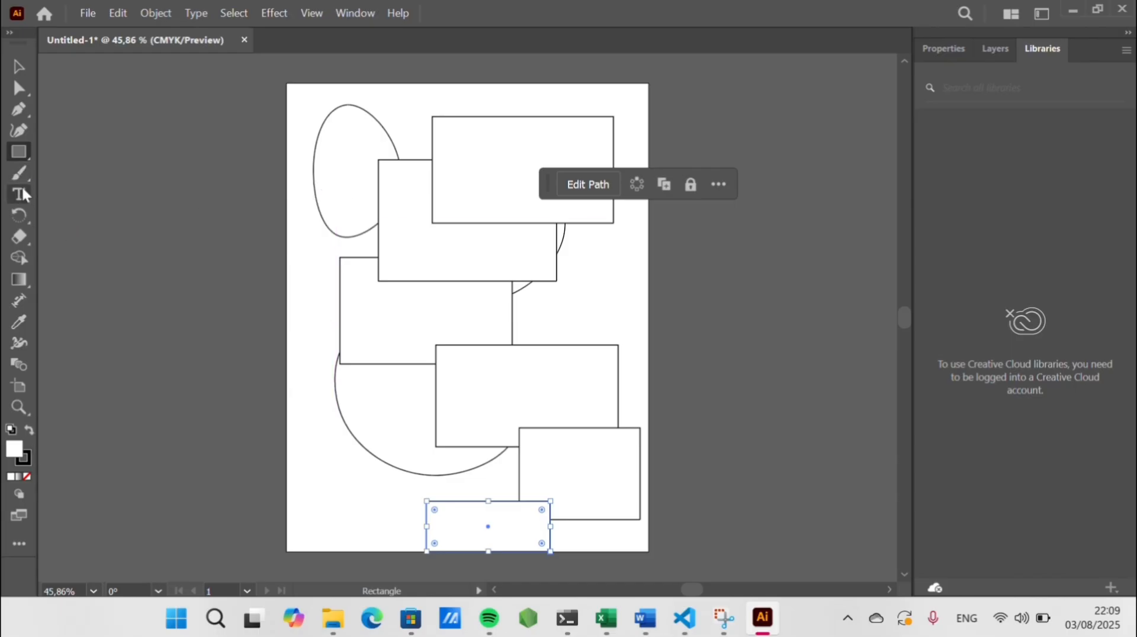
Paint three thick freehand strokes over the first shape and the rectangles with the Paintbrush tool
{"action": "left_click", "coordinate": [19, 172]}
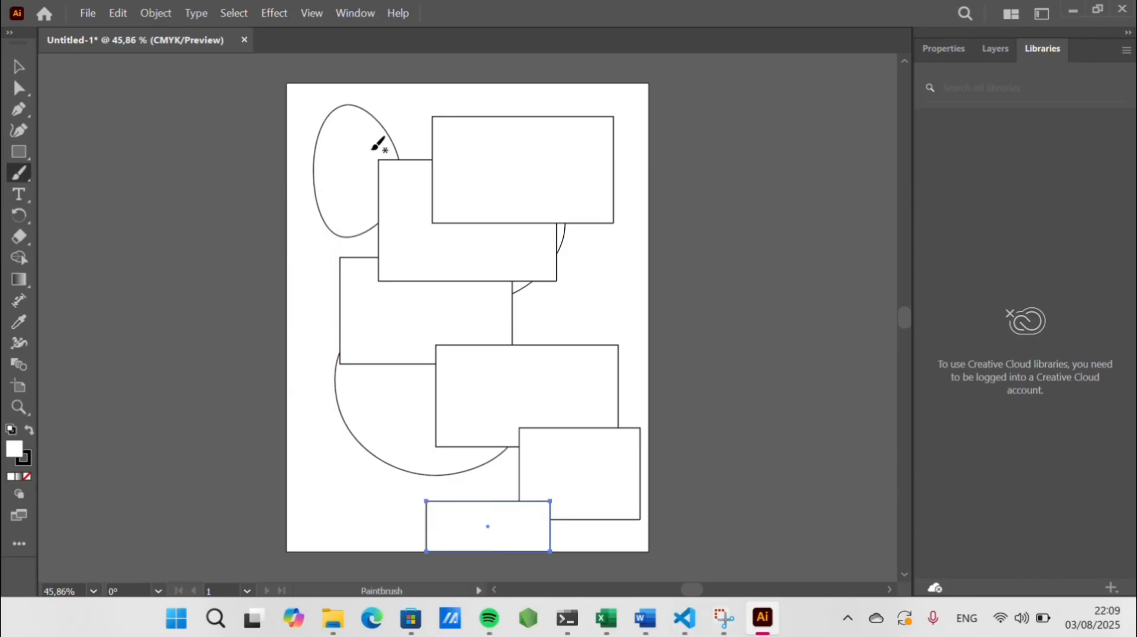
{"action": "mouse_move", "coordinate": [335, 111]}
{"action": "left_mouse_down"}
{"action": "mouse_move", "coordinate": [326, 182]}
{"action": "mouse_move", "coordinate": [364, 236]}
{"action": "mouse_move", "coordinate": [390, 206]}
{"action": "mouse_move", "coordinate": [392, 156]}
{"action": "mouse_move", "coordinate": [329, 116]}
{"action": "left_mouse_up"}
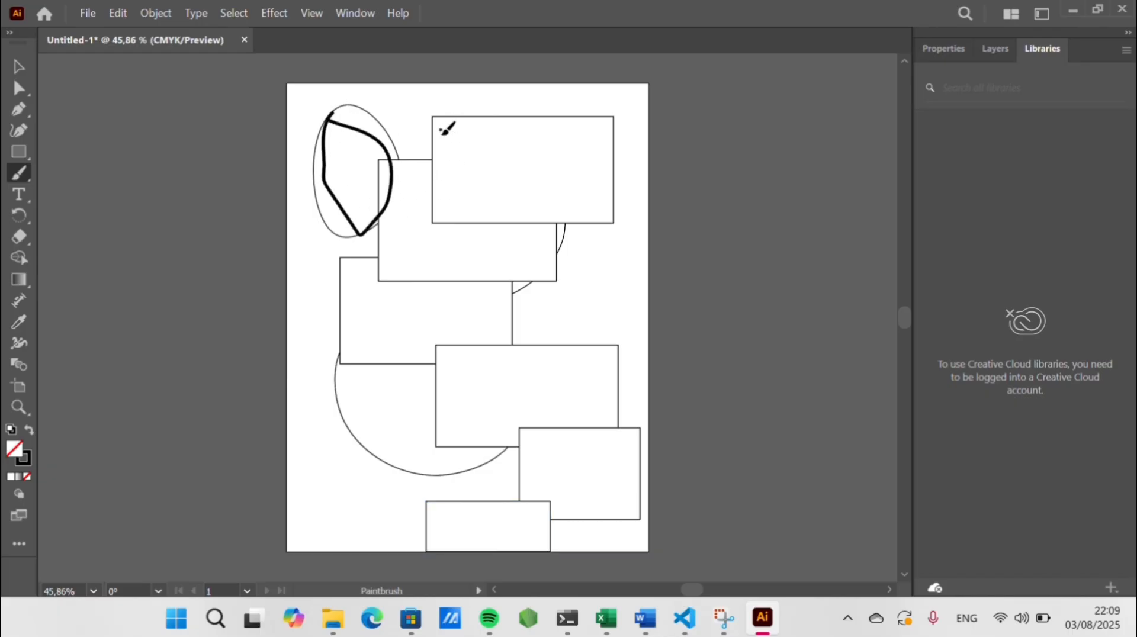
{"action": "mouse_move", "coordinate": [440, 131]}
{"action": "left_mouse_down"}
{"action": "mouse_move", "coordinate": [450, 209]}
{"action": "mouse_move", "coordinate": [586, 212]}
{"action": "mouse_move", "coordinate": [566, 135]}
{"action": "mouse_move", "coordinate": [467, 140]}
{"action": "mouse_move", "coordinate": [445, 126]}
{"action": "mouse_move", "coordinate": [395, 173]}
{"action": "mouse_move", "coordinate": [390, 264]}
{"action": "mouse_move", "coordinate": [527, 266]}
{"action": "mouse_move", "coordinate": [537, 215]}
{"action": "left_mouse_up"}
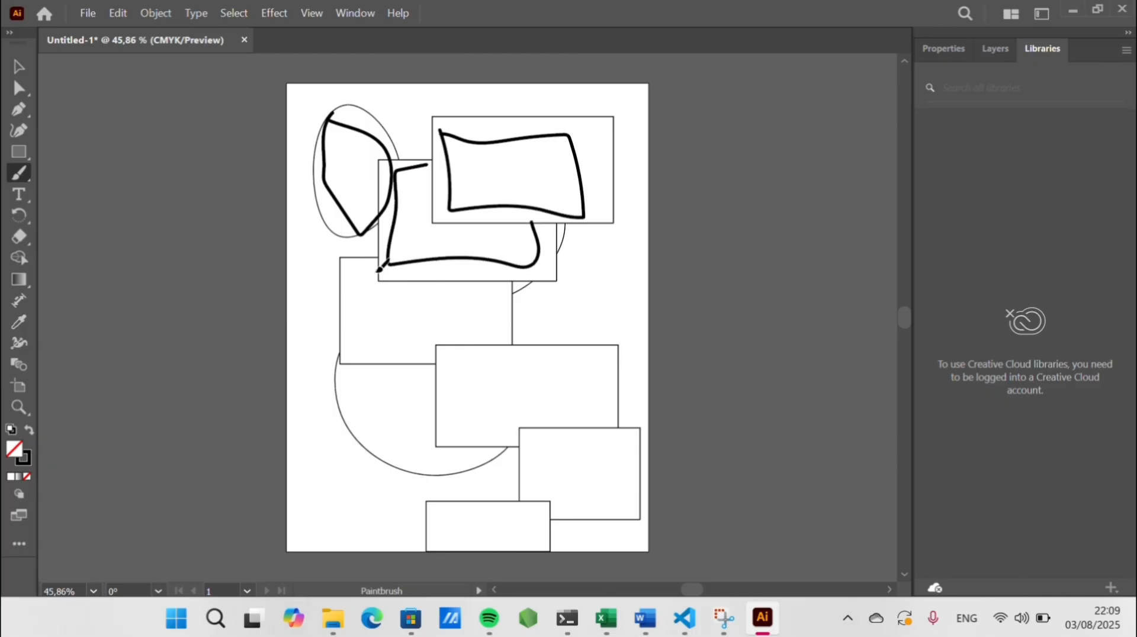
{"action": "mouse_move", "coordinate": [378, 270]}
{"action": "left_mouse_down"}
{"action": "mouse_move", "coordinate": [350, 284]}
{"action": "mouse_move", "coordinate": [361, 406]}
{"action": "mouse_move", "coordinate": [366, 389]}
{"action": "mouse_move", "coordinate": [453, 369]}
{"action": "mouse_move", "coordinate": [497, 333]}
{"action": "mouse_move", "coordinate": [485, 267]}
{"action": "left_mouse_up"}
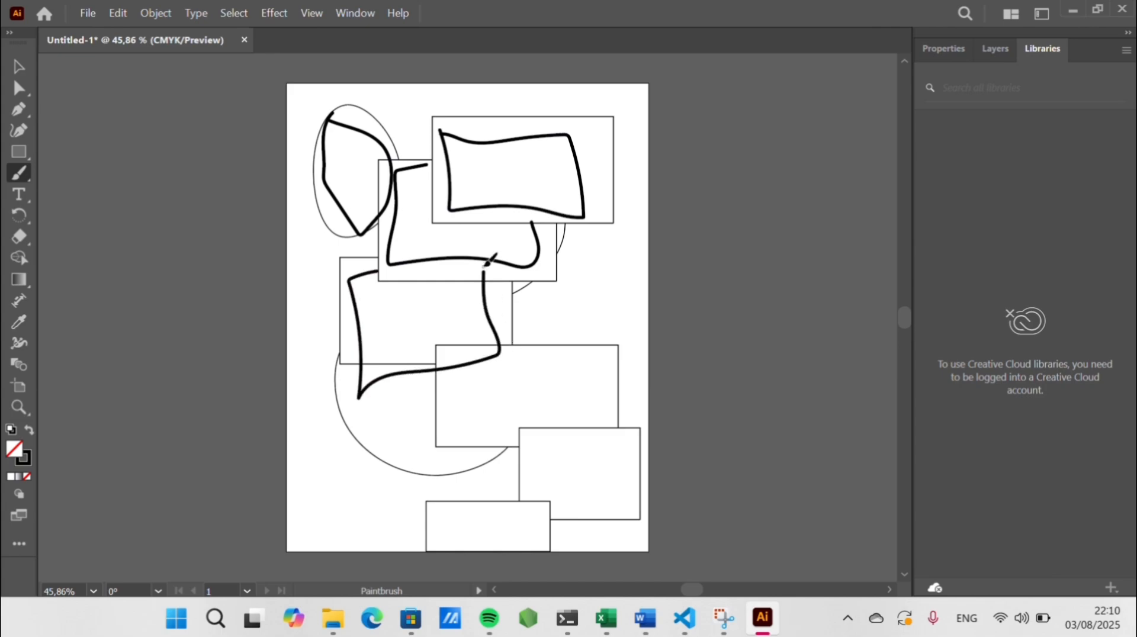
Add the text GHINA at the page's left edge and set its size to 48 pt
{"action": "left_click", "coordinate": [23, 192]}
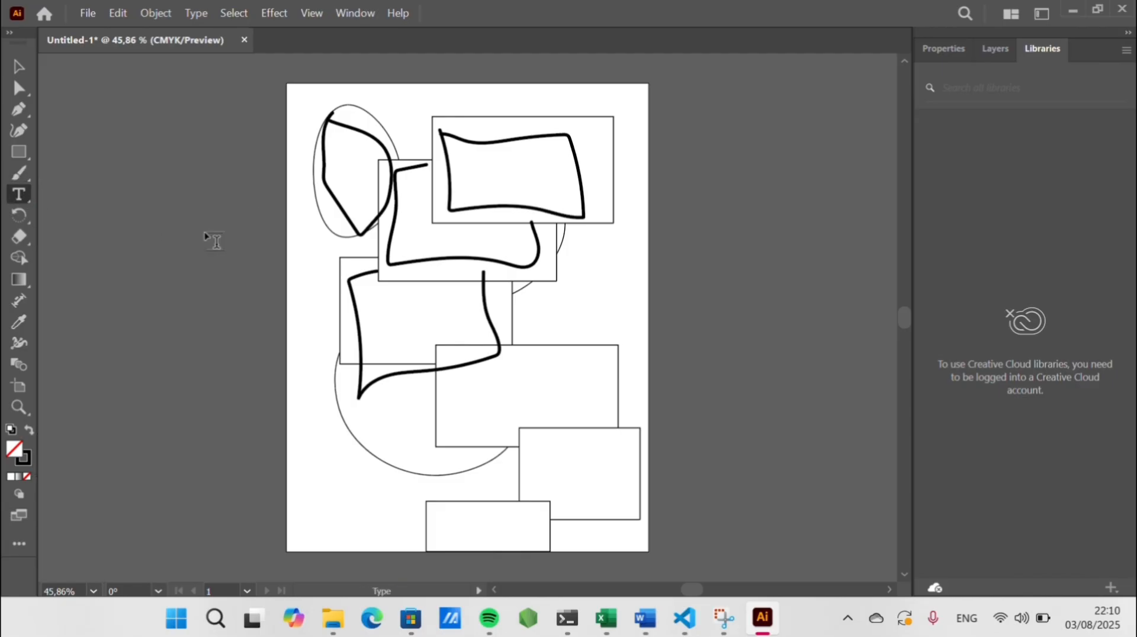
{"action": "left_click", "coordinate": [320, 259]}
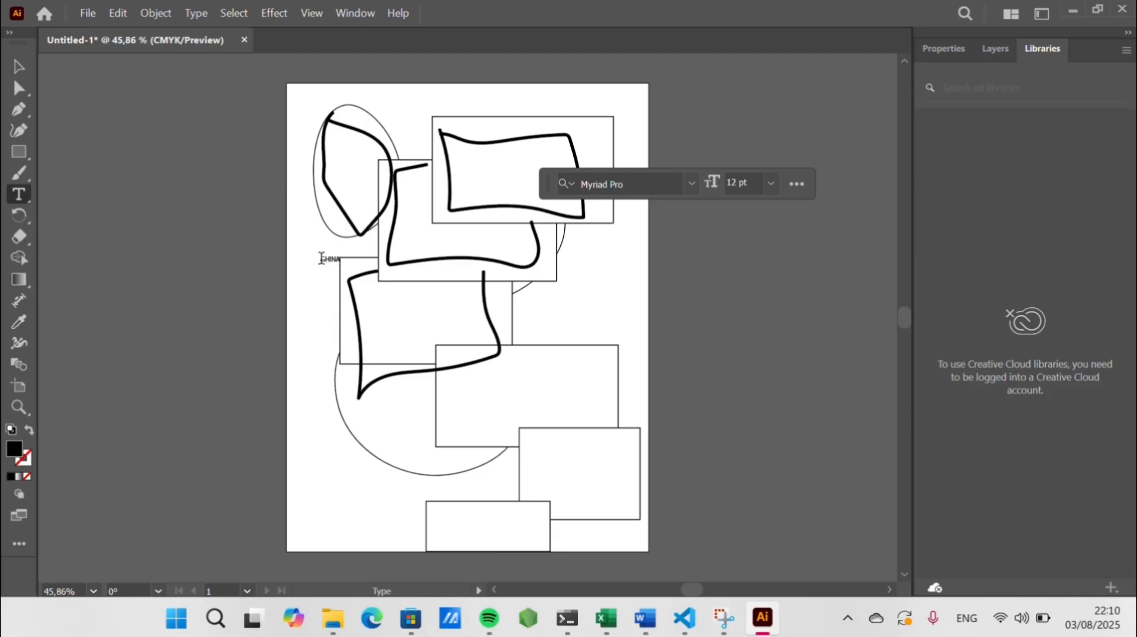
{"action": "left_click_drag", "start_coordinate": [322, 258], "coordinate": [346, 257]}
{"action": "left_click", "coordinate": [769, 184]}
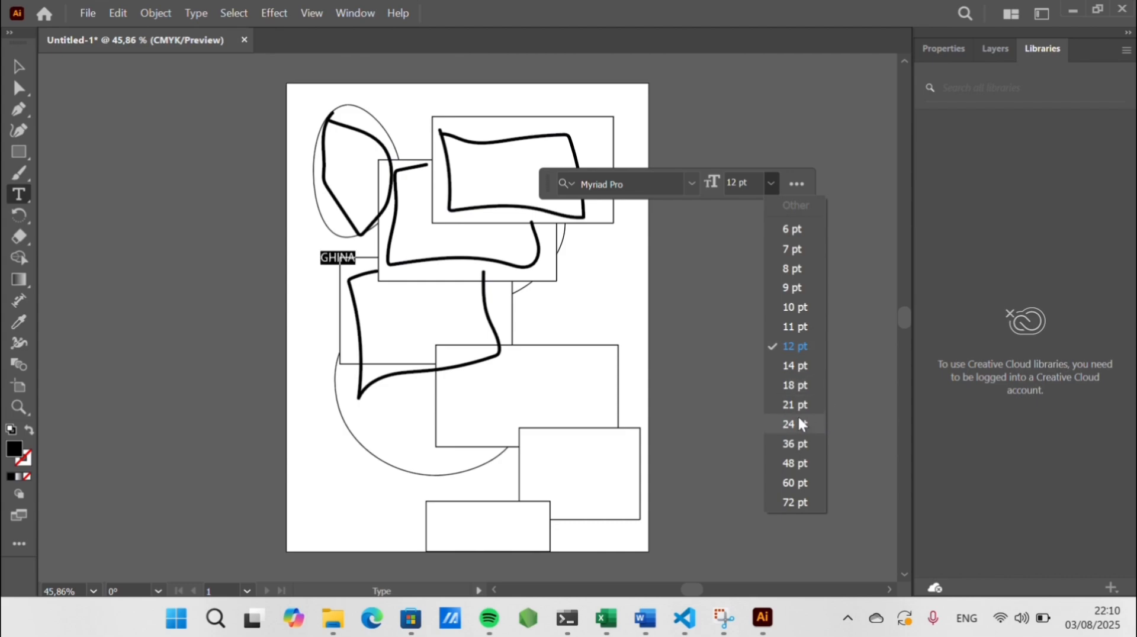
{"action": "left_click", "coordinate": [794, 463]}
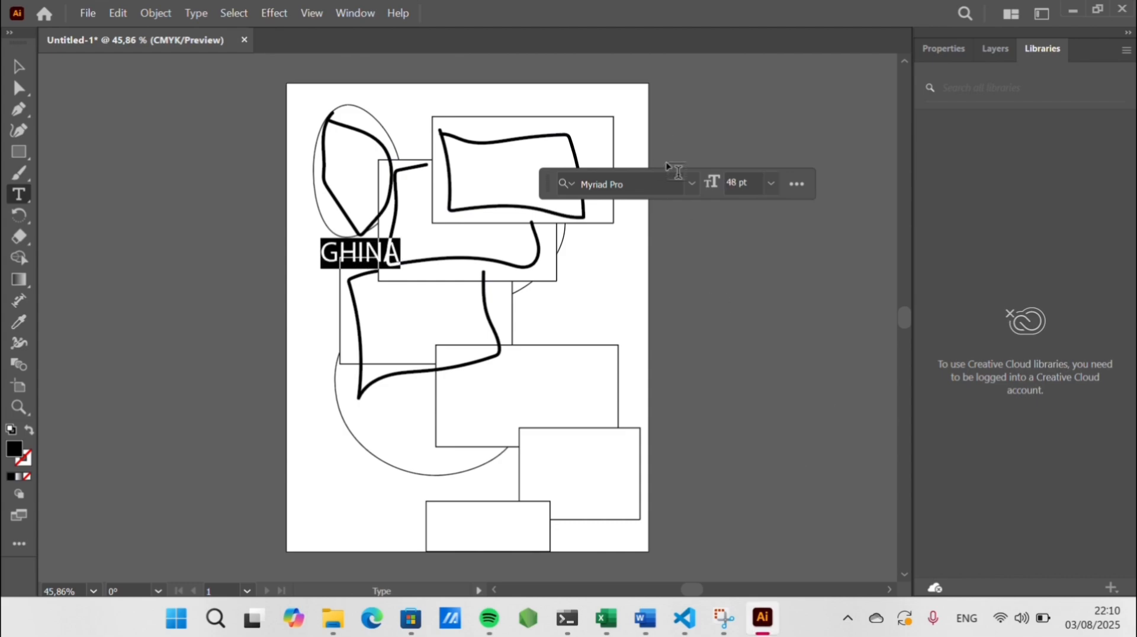
Change the GHINA text's font to Palatino Linotype
{"action": "left_click", "coordinate": [697, 183]}
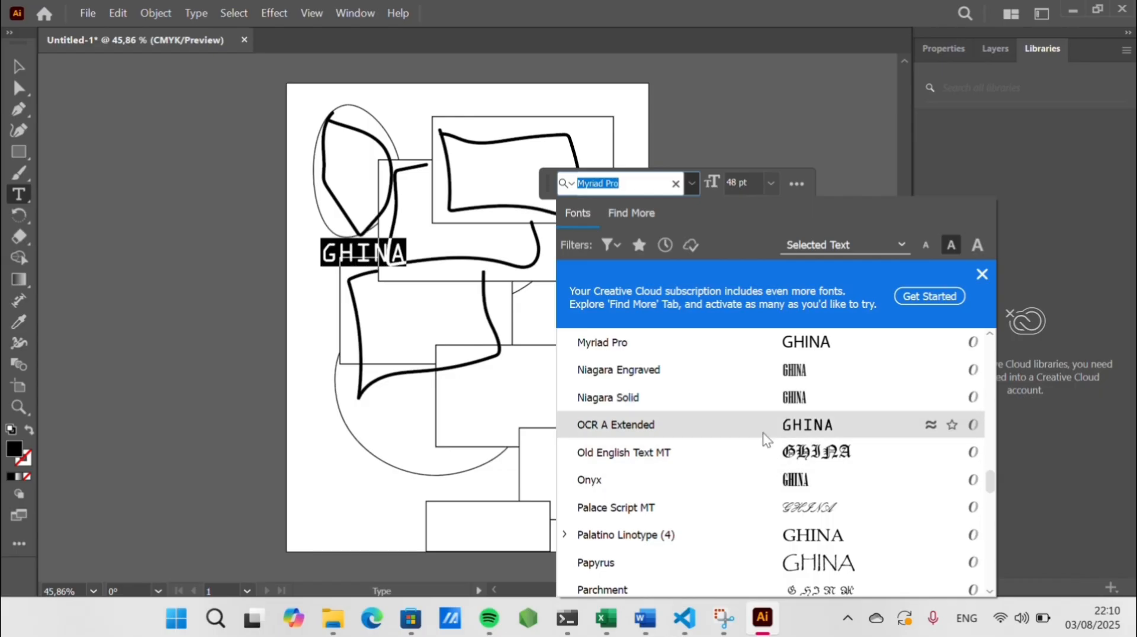
{"action": "left_click", "coordinate": [765, 539]}
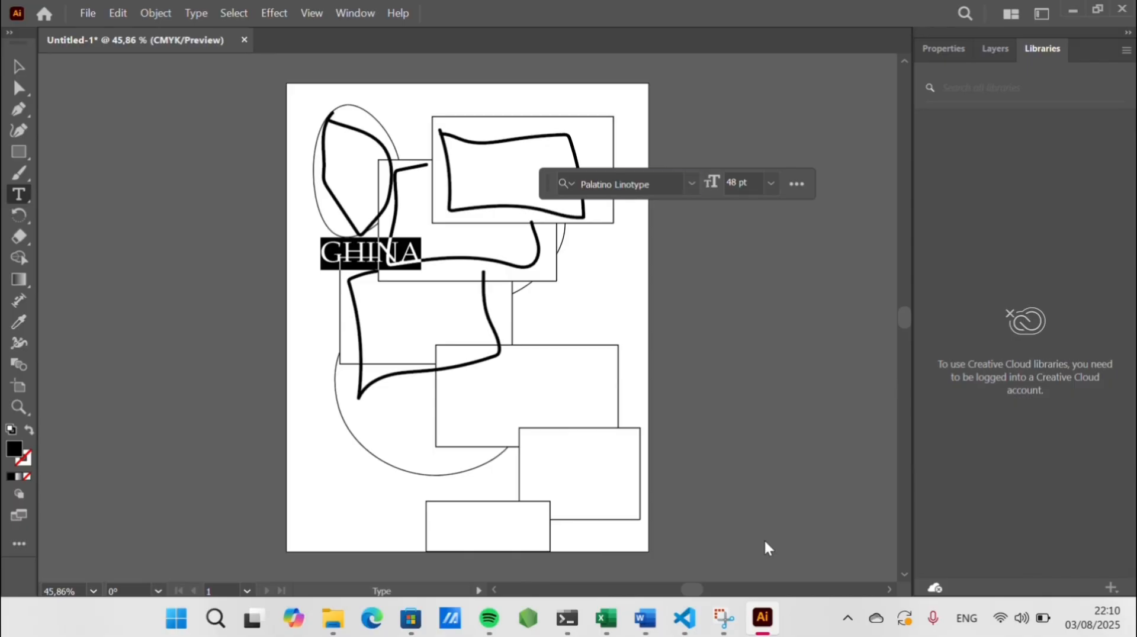
{"action": "left_click", "coordinate": [330, 359]}
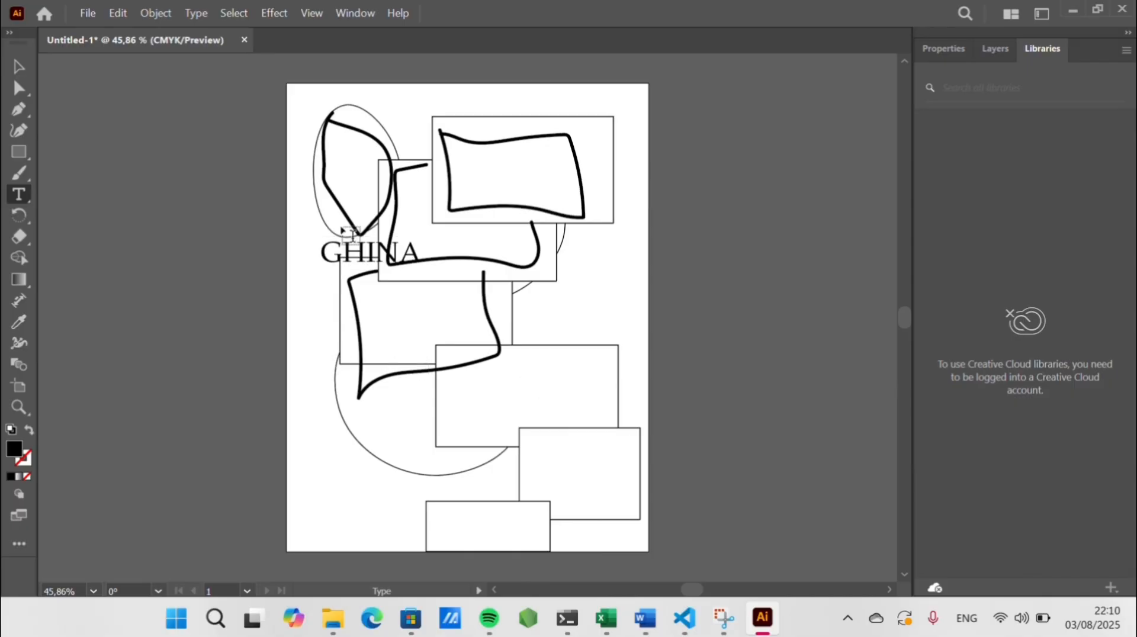
{"action": "left_click_drag", "start_coordinate": [323, 241], "coordinate": [424, 232]}
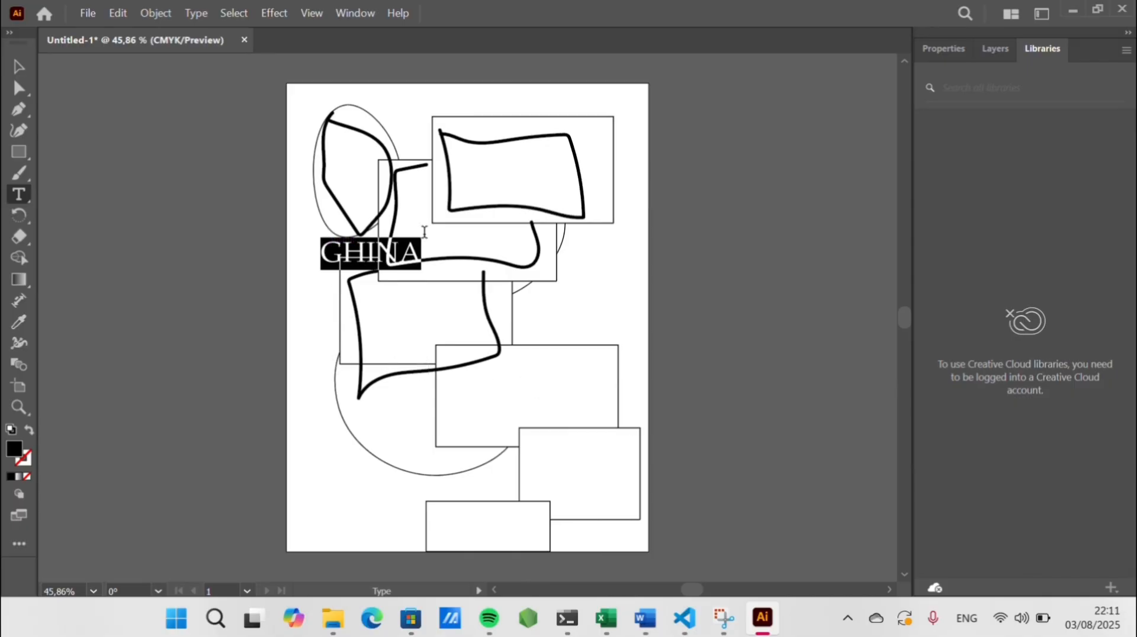
{"action": "left_click", "coordinate": [275, 354]}
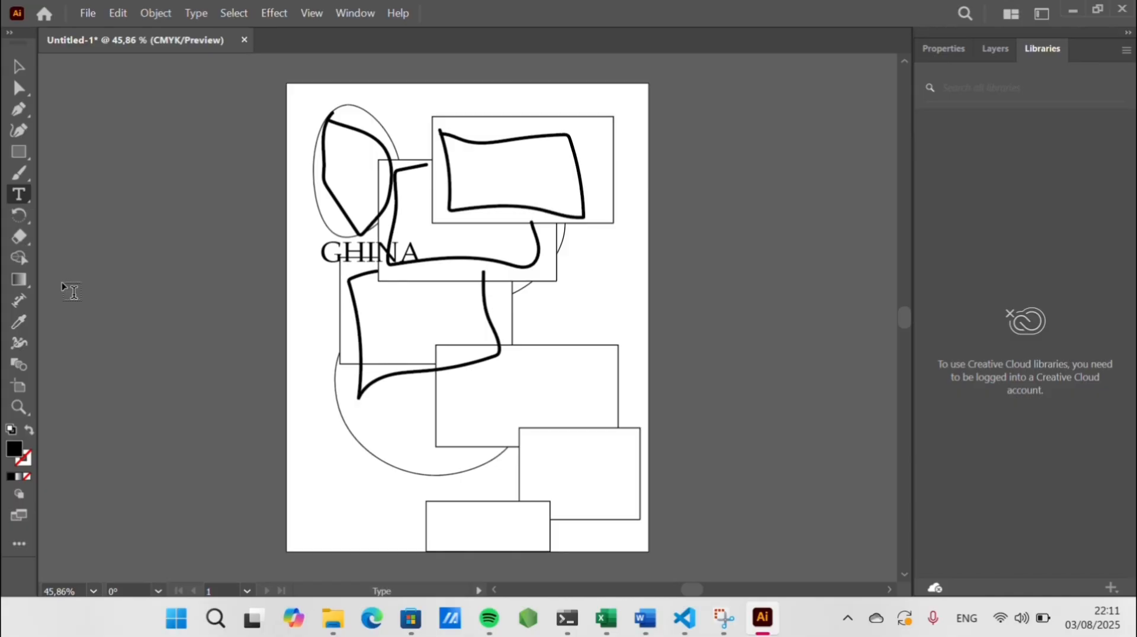
{"action": "left_click", "coordinate": [24, 224]}
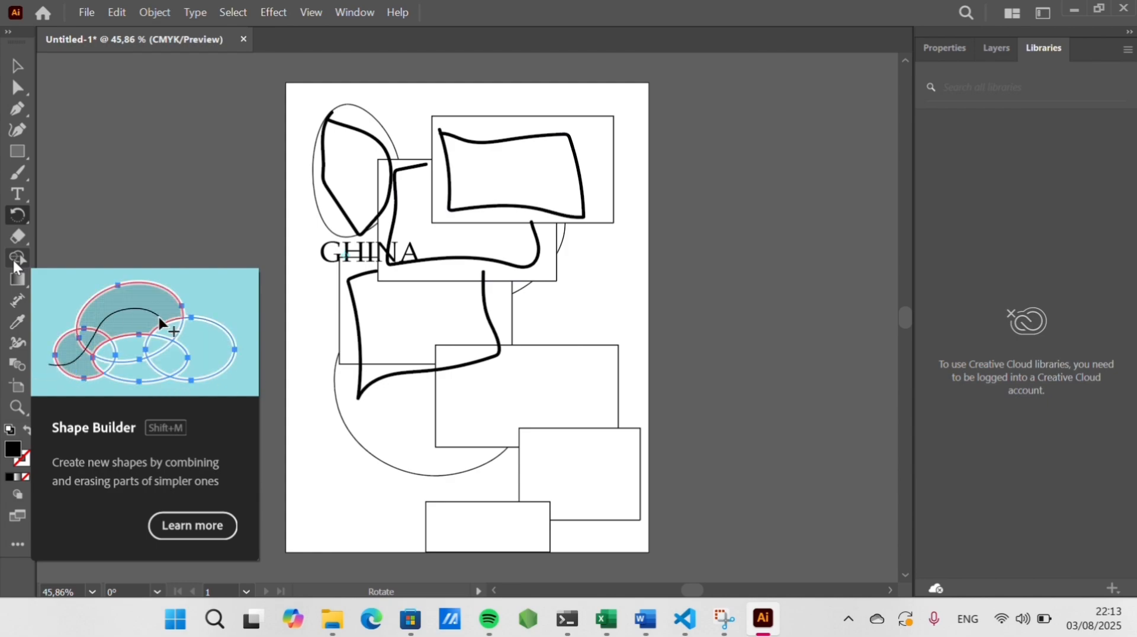
{"action": "left_click", "coordinate": [18, 277]}
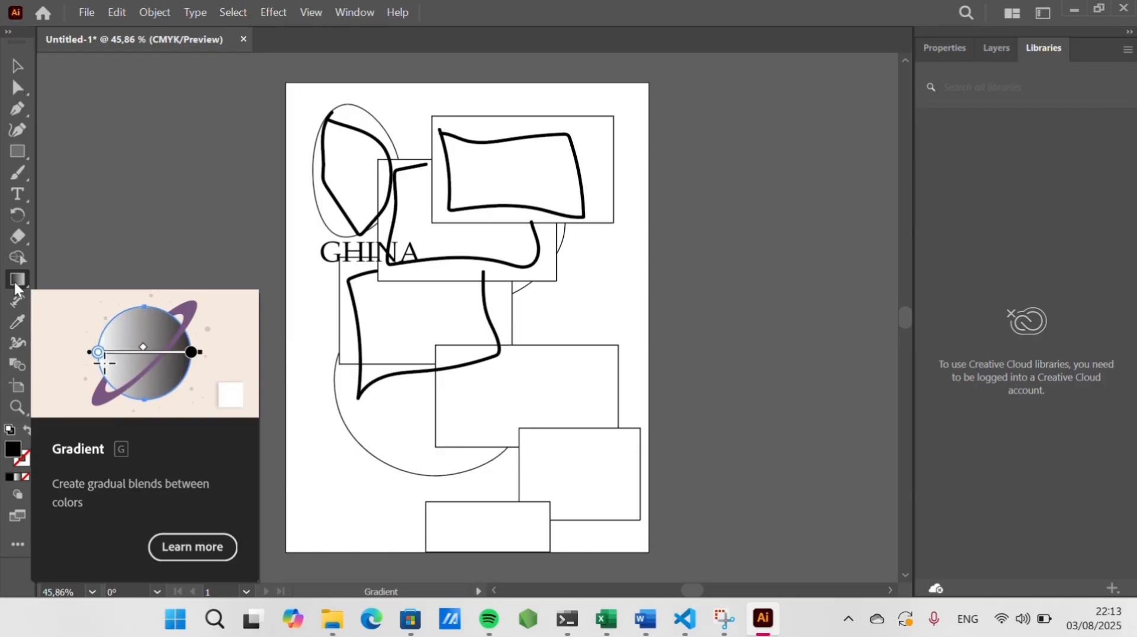
Apply a gradient to the lower-middle rectangle and change its fill to magenta
{"action": "left_click", "coordinate": [541, 420]}
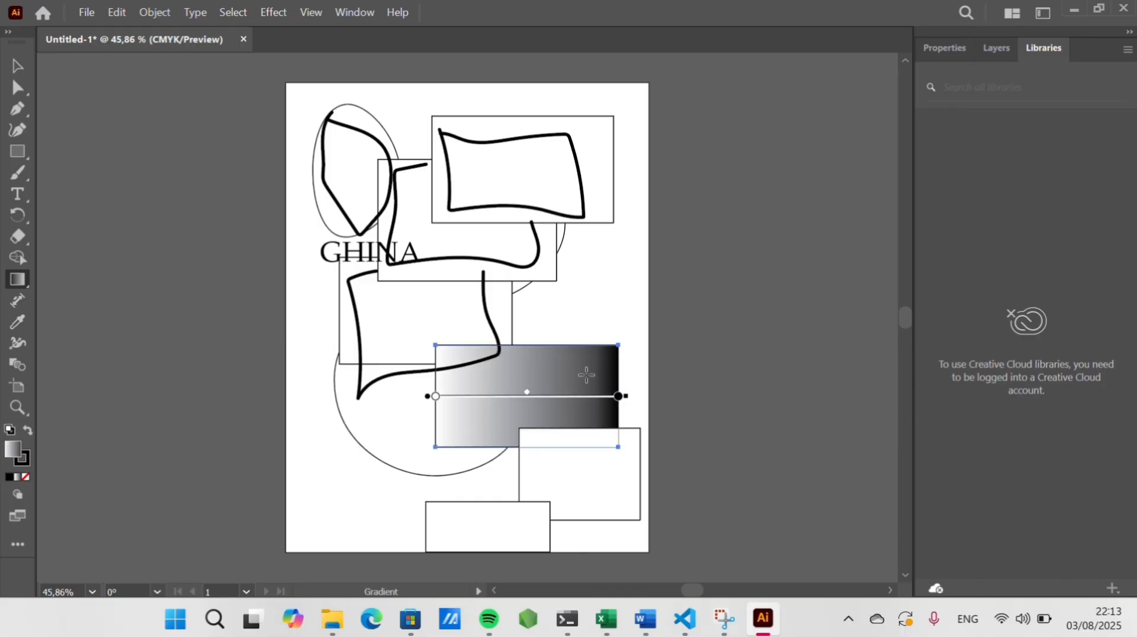
{"action": "left_click", "coordinate": [953, 46]}
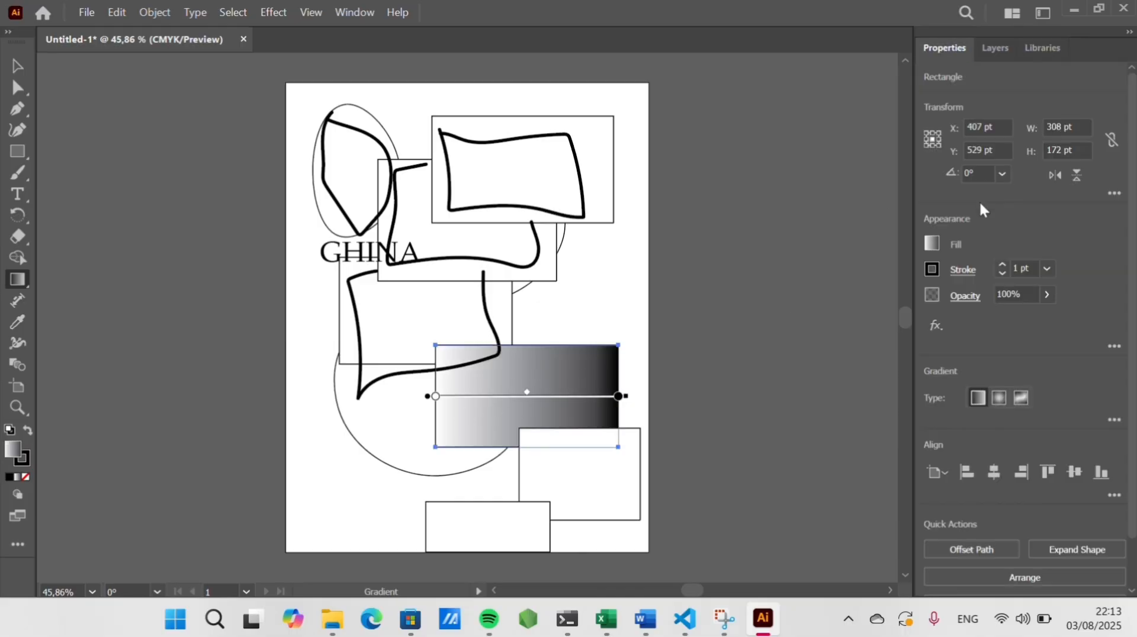
{"action": "left_click", "coordinate": [933, 242]}
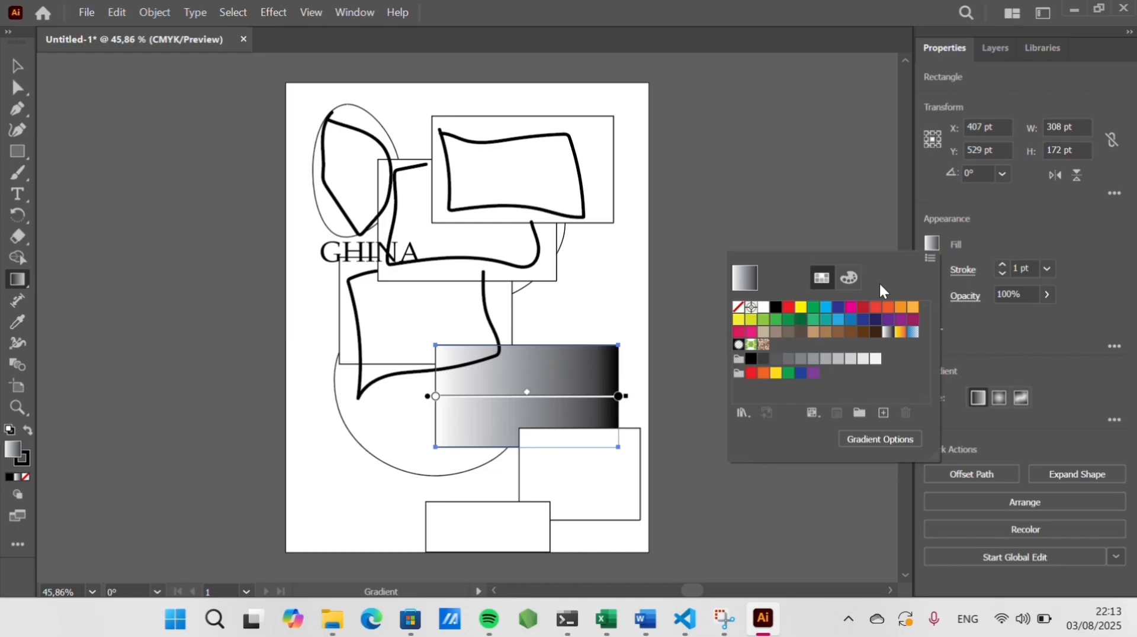
{"action": "left_click", "coordinate": [851, 308]}
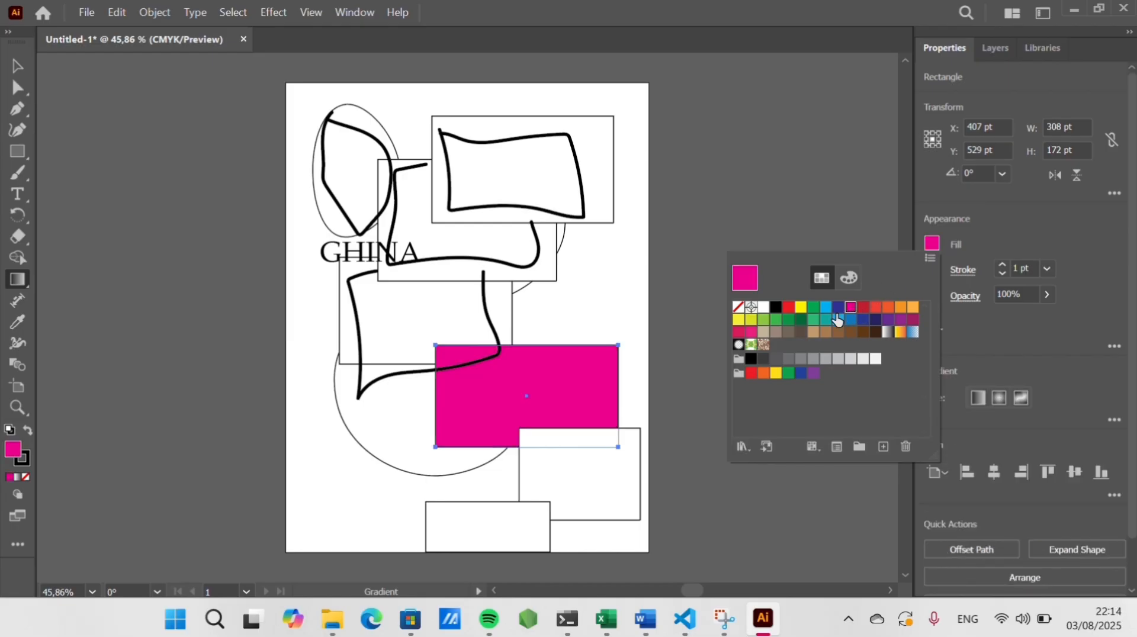
{"action": "left_click", "coordinate": [788, 308]}
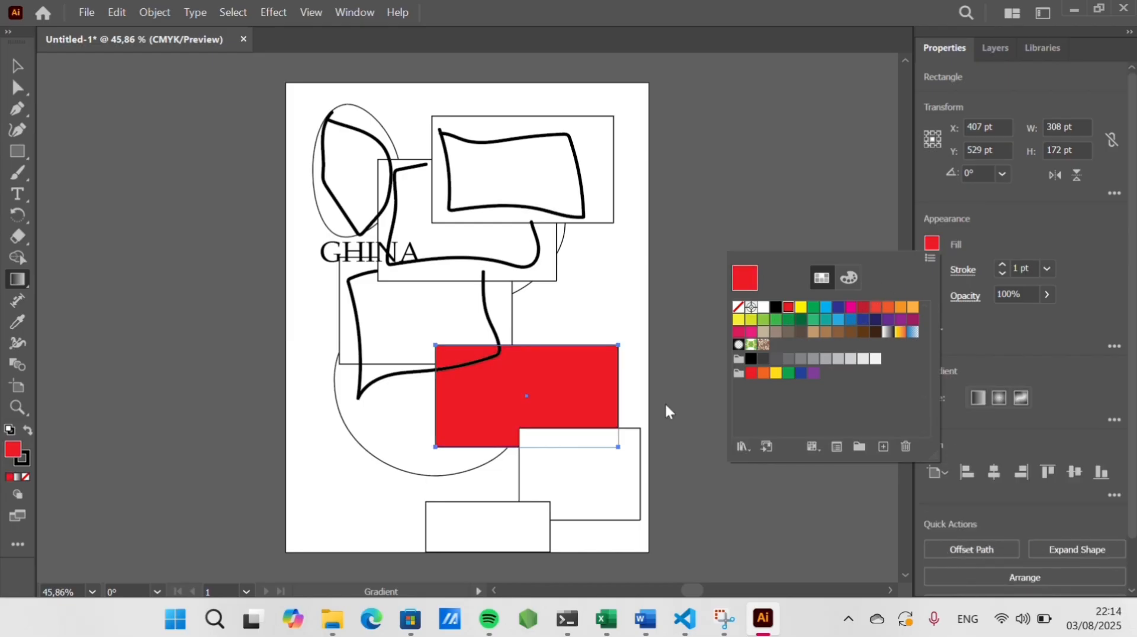
{"action": "left_click", "coordinate": [603, 466]}
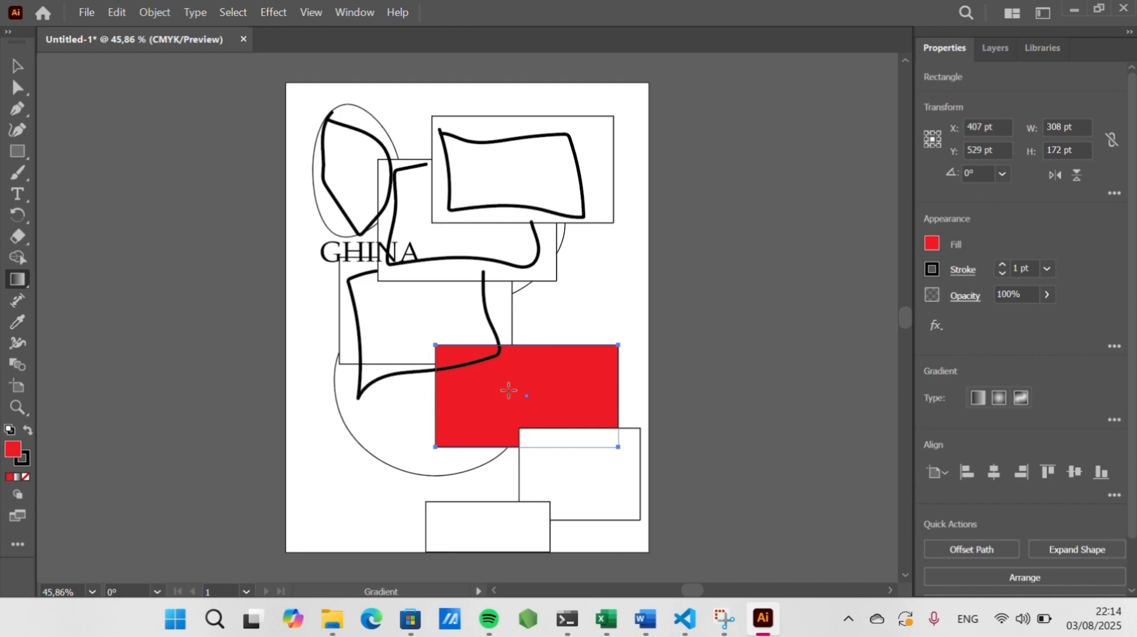
{"action": "left_click", "coordinate": [932, 243]}
{"action": "left_click", "coordinate": [850, 308]}
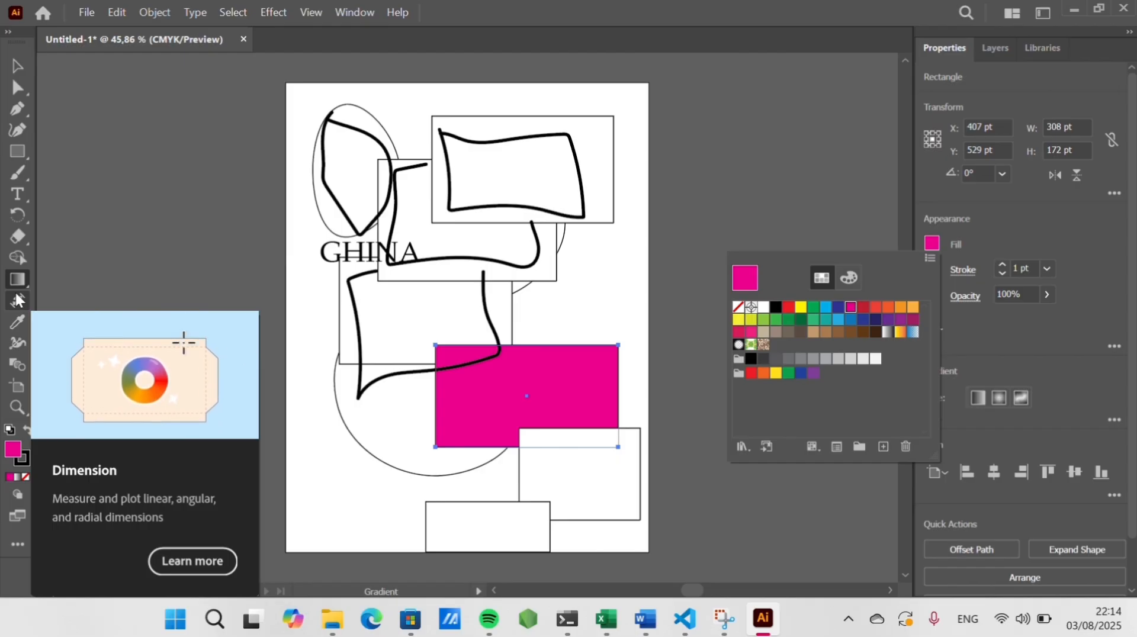
Sample fills from neighbouring shapes onto the magenta rectangle with the Eyedropper tool
{"action": "left_click", "coordinate": [20, 300]}
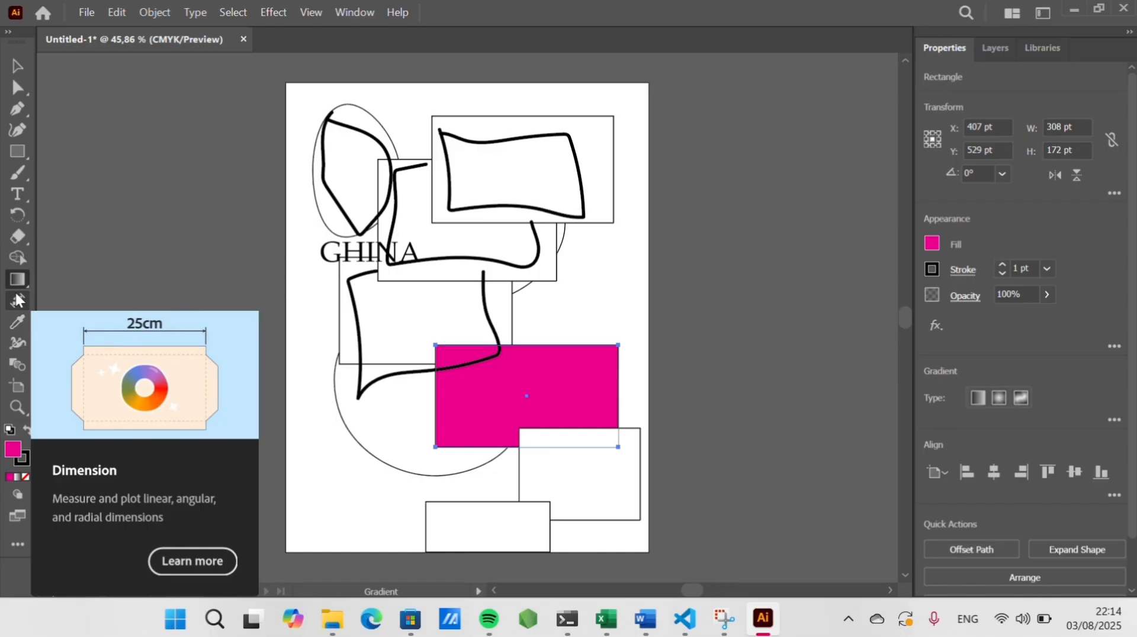
{"action": "left_click", "coordinate": [19, 300]}
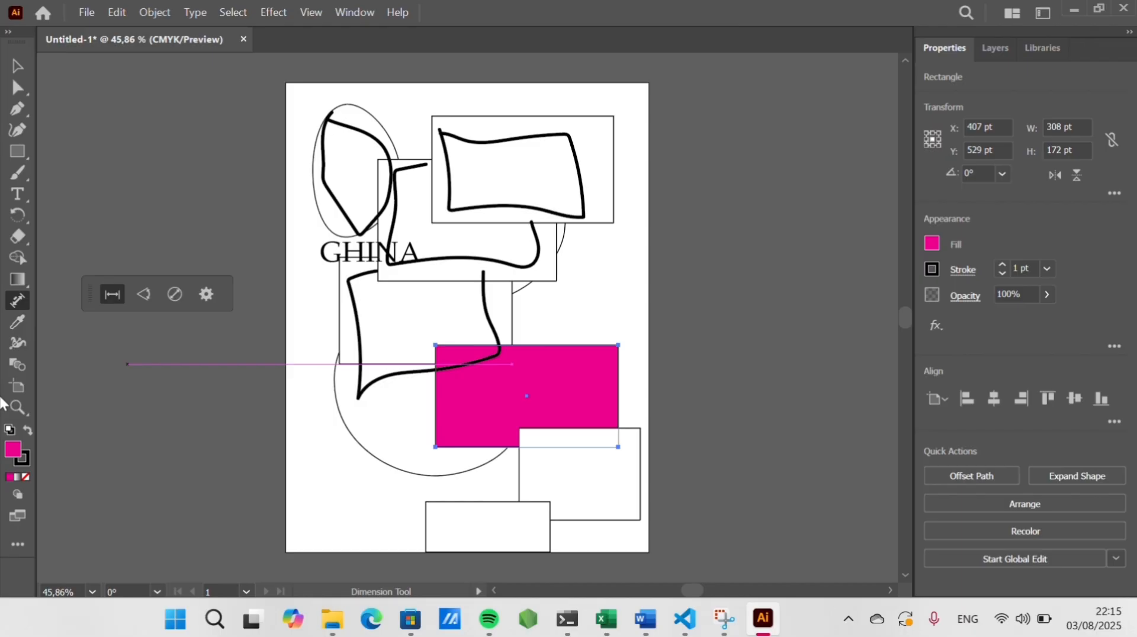
{"action": "left_click", "coordinate": [17, 323]}
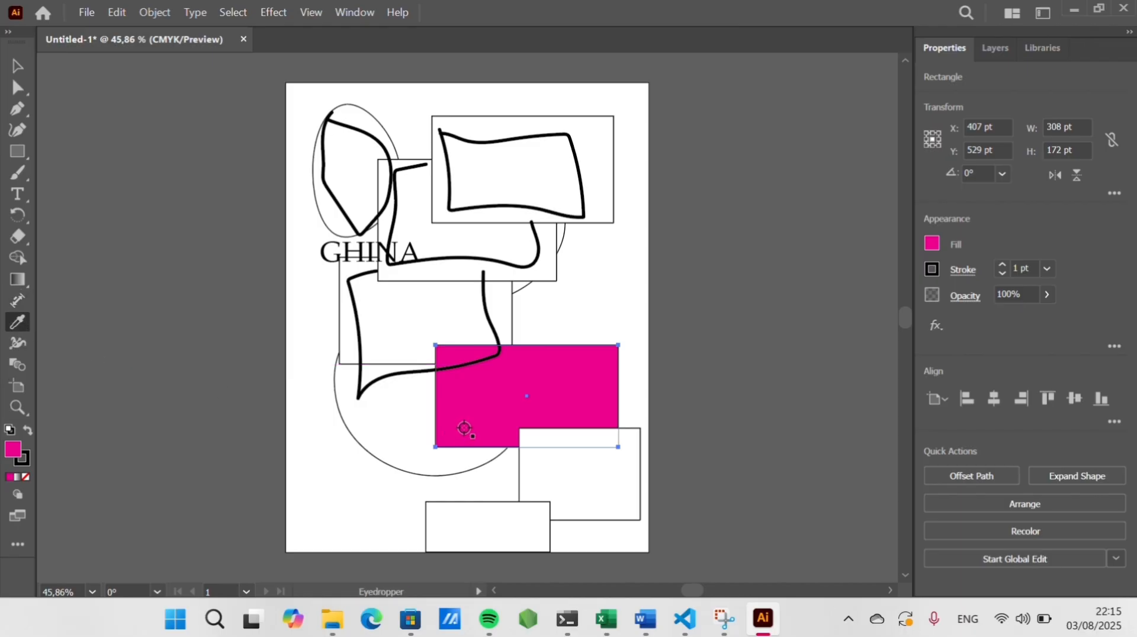
{"action": "left_click", "coordinate": [431, 326]}
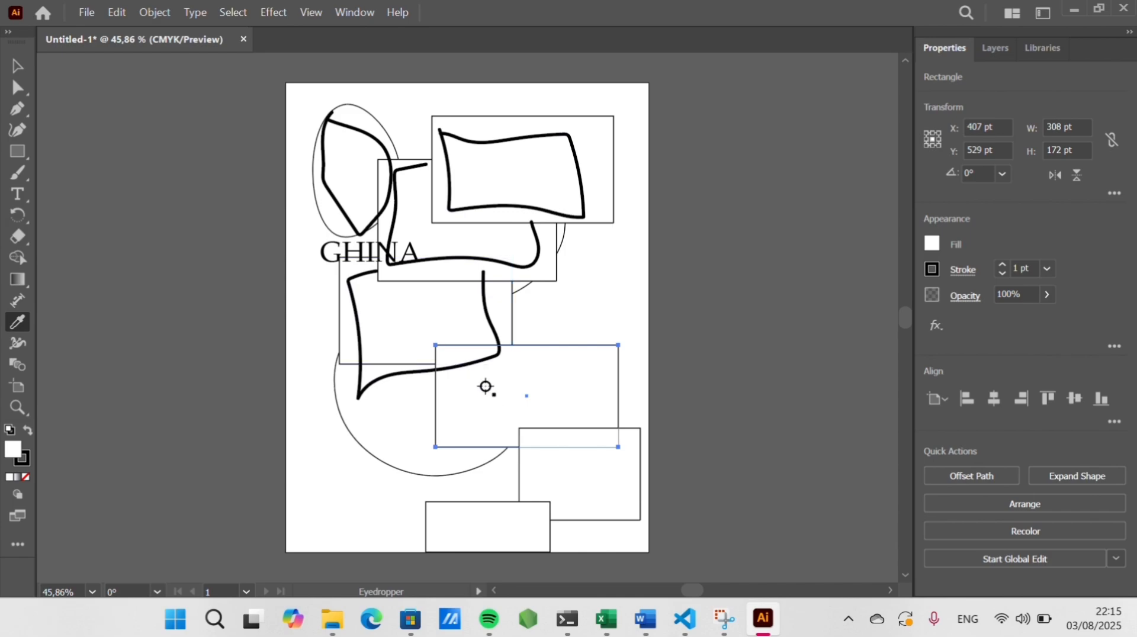
{"action": "left_click", "coordinate": [351, 224]}
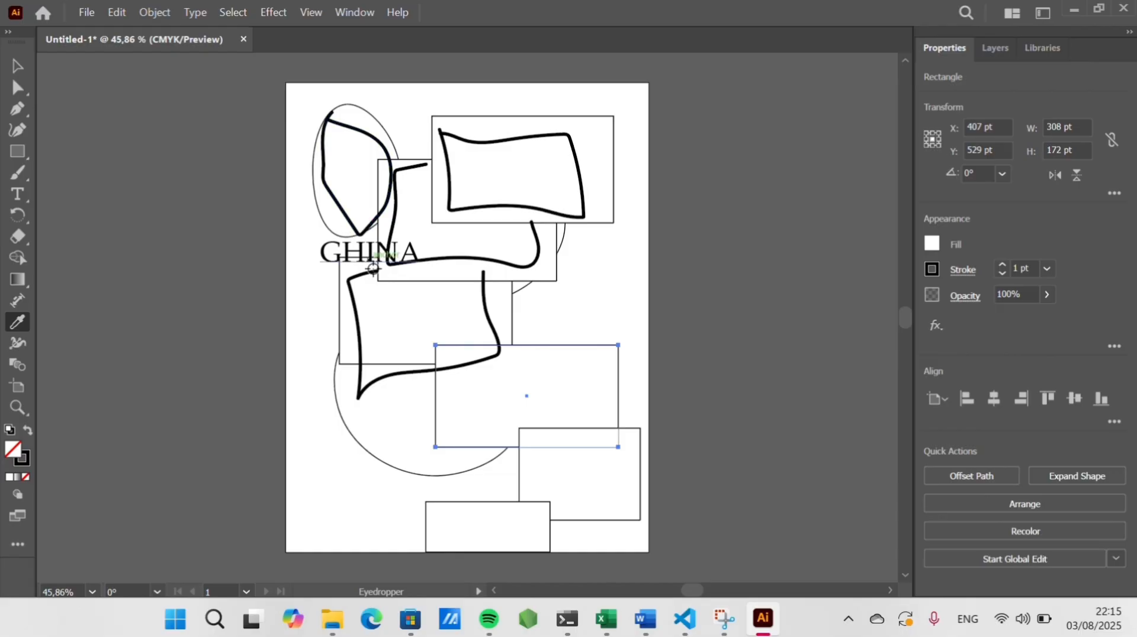
{"action": "left_click", "coordinate": [405, 315]}
Reset the rectangle's fill to magenta, and copy the white fill of the rectangle behind it with the Eyedropper
{"action": "left_click", "coordinate": [932, 246]}
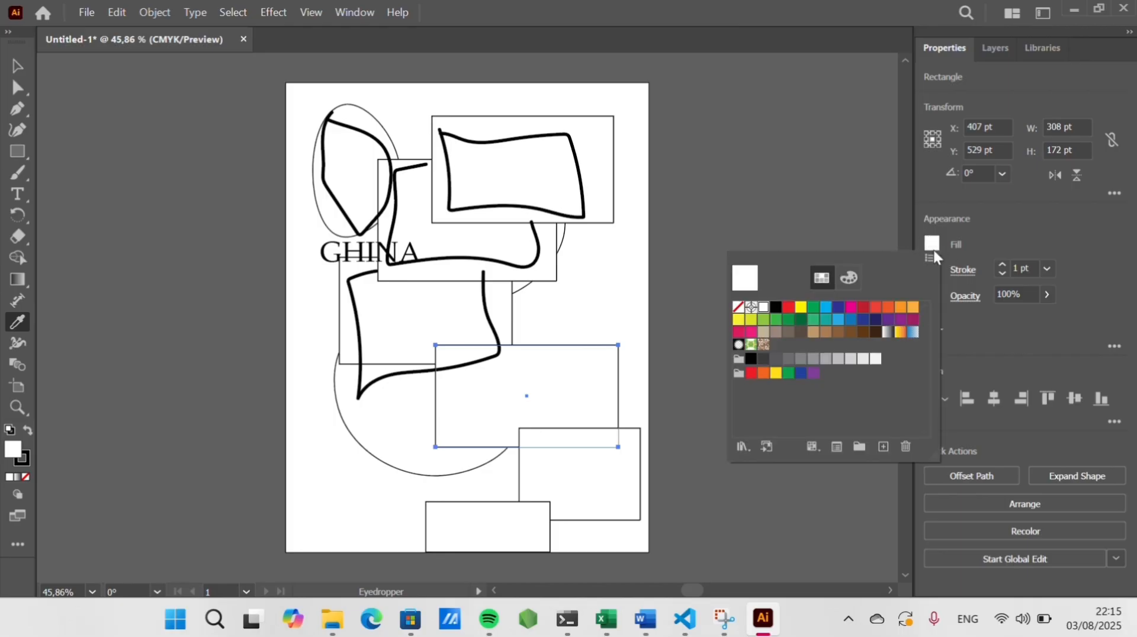
{"action": "left_click", "coordinate": [851, 307]}
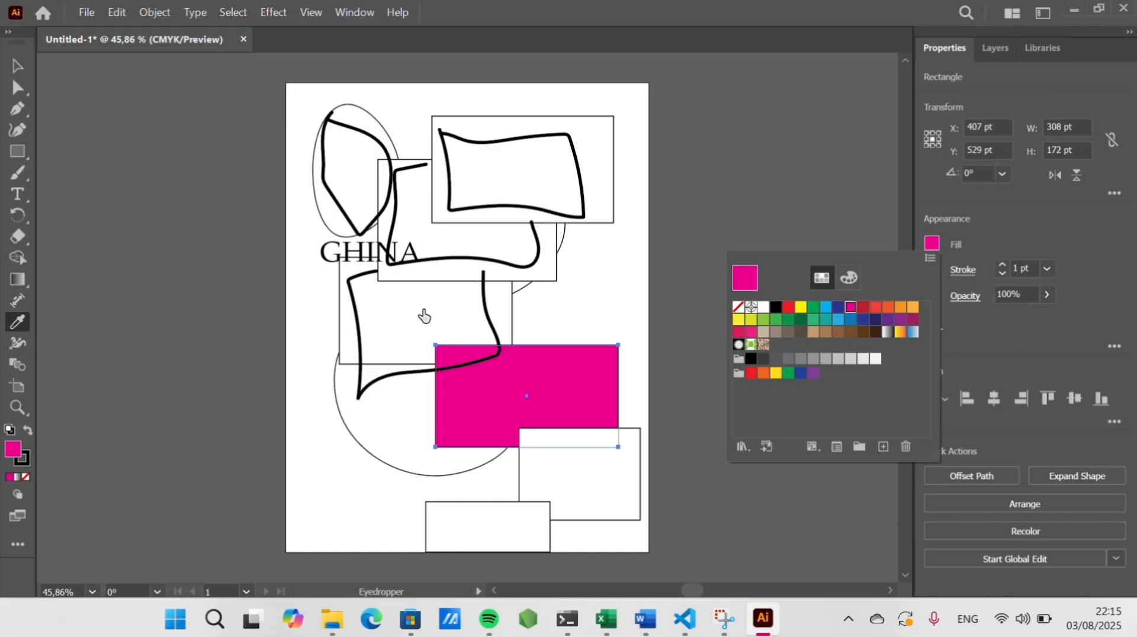
{"action": "left_click", "coordinate": [20, 325]}
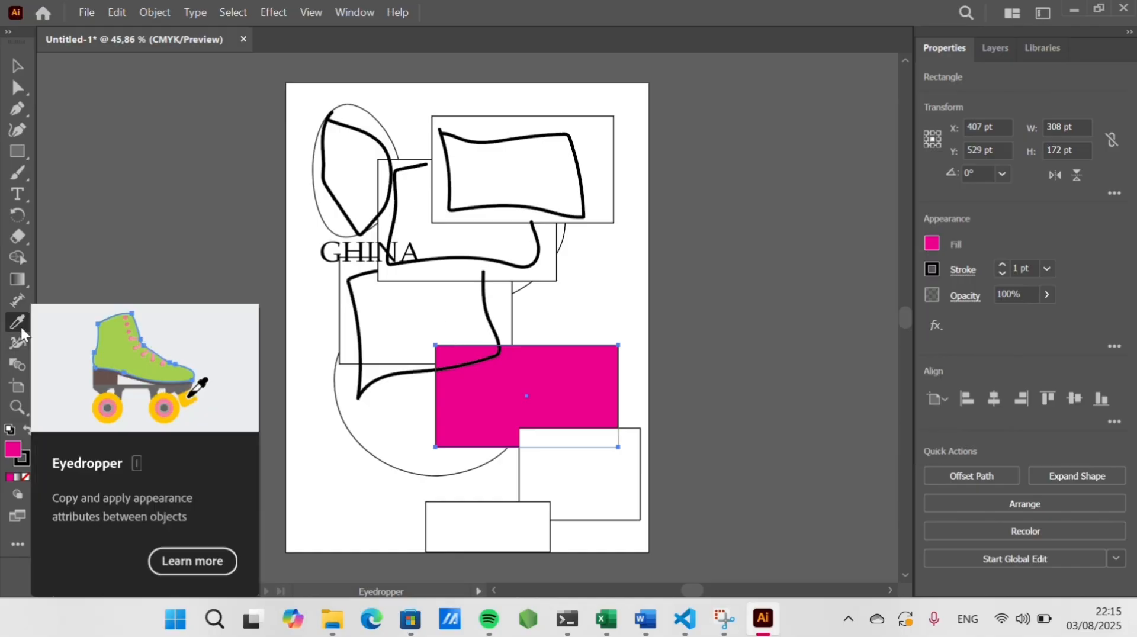
{"action": "left_click", "coordinate": [408, 341]}
{"action": "left_click", "coordinate": [487, 379]}
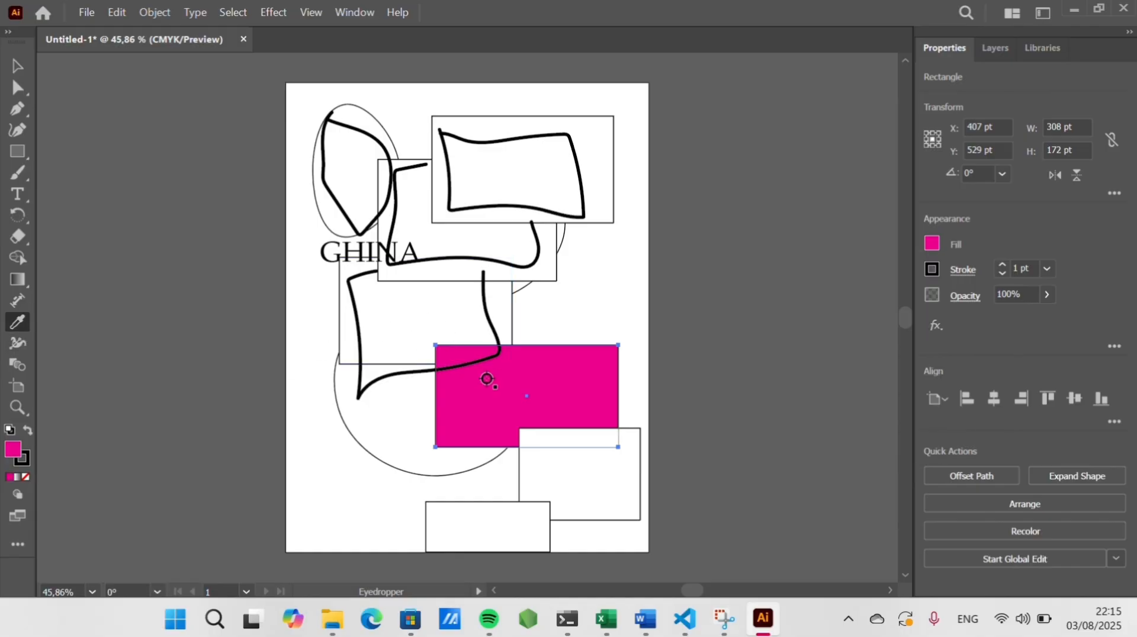
{"action": "left_click", "coordinate": [439, 309]}
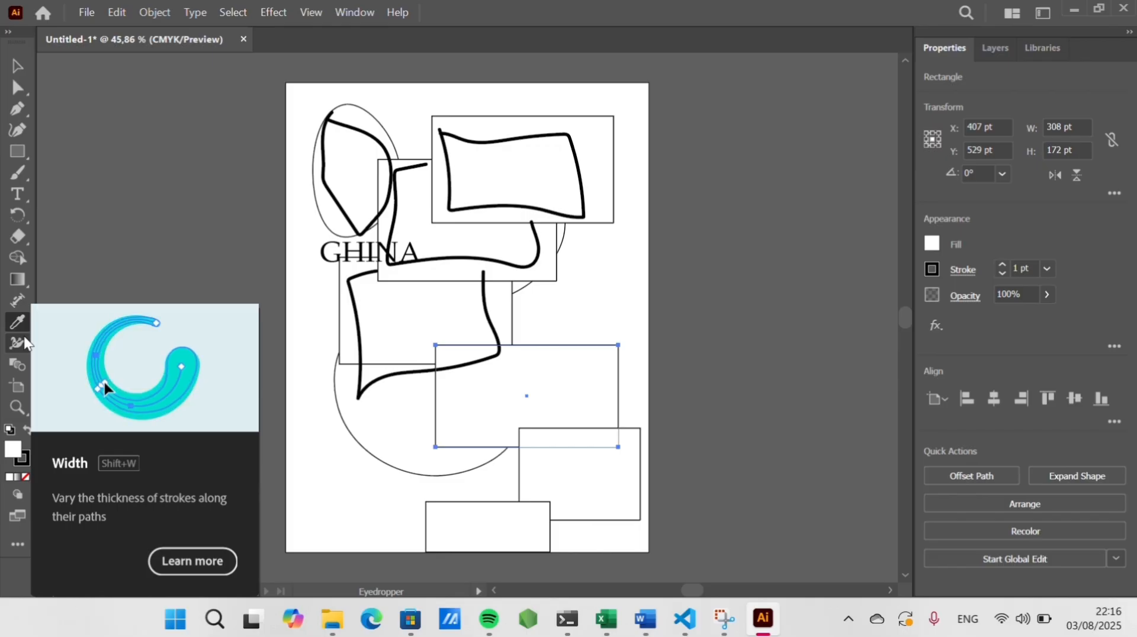
Widen the strokes of the circle and rectangles at several points with the Width tool
{"action": "left_click", "coordinate": [28, 343]}
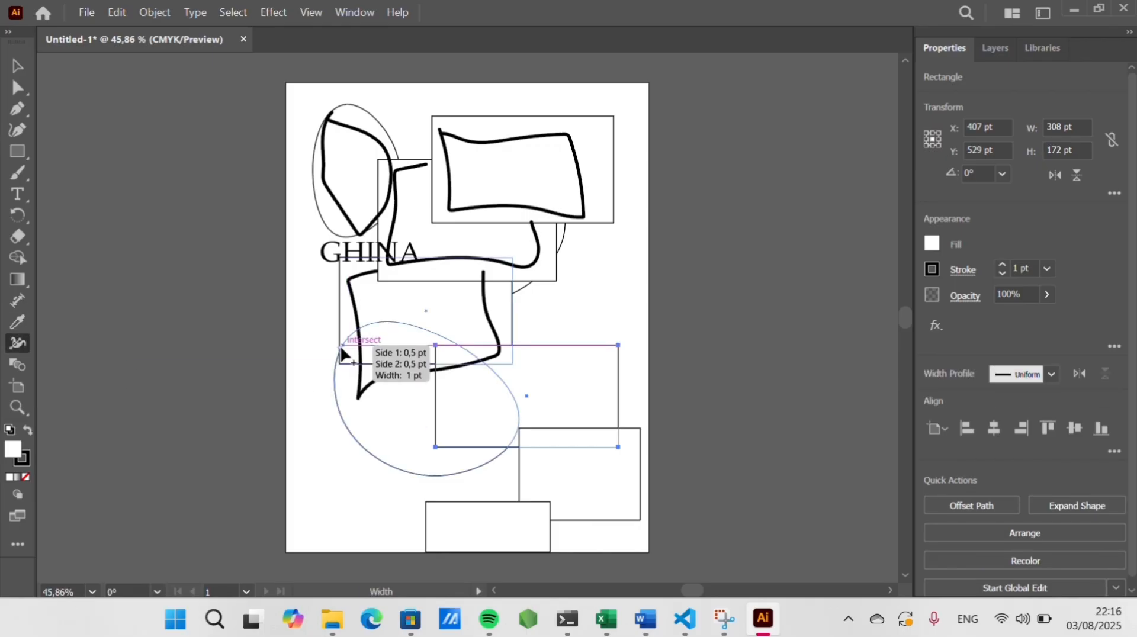
{"action": "left_click_drag", "start_coordinate": [332, 348], "coordinate": [332, 348]}
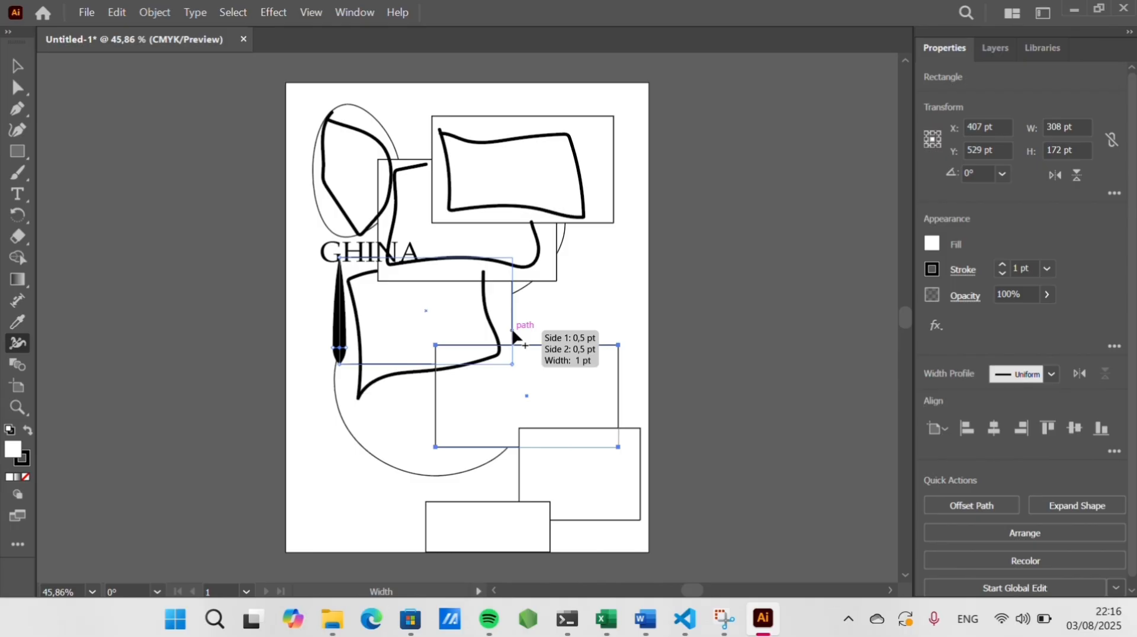
{"action": "left_click_drag", "start_coordinate": [513, 332], "coordinate": [525, 330]}
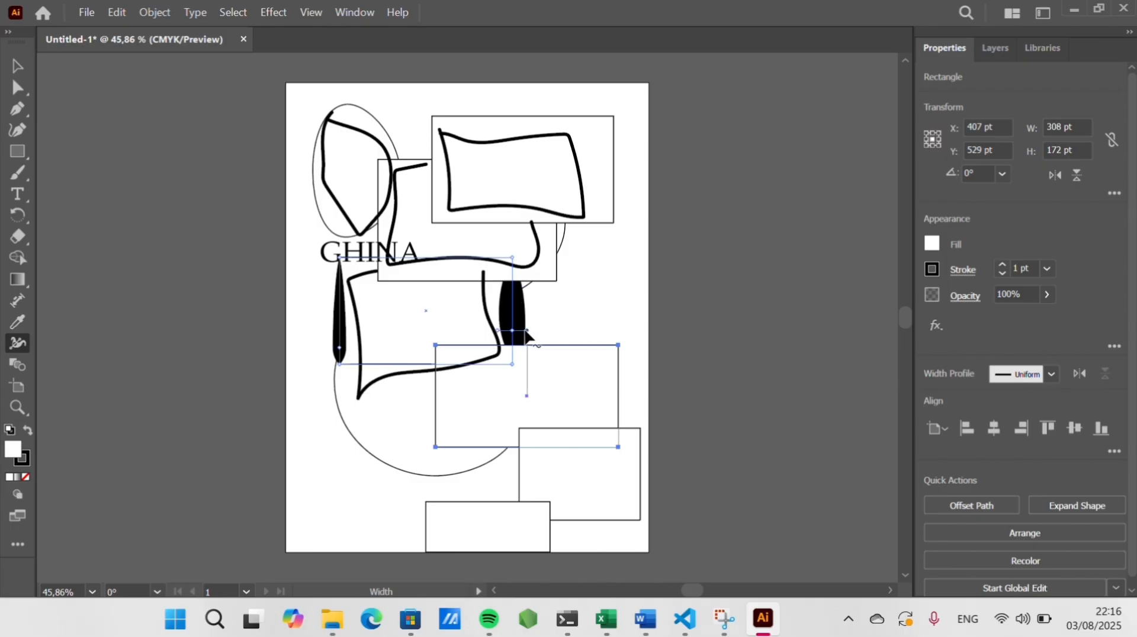
{"action": "left_click_drag", "start_coordinate": [405, 370], "coordinate": [408, 377]}
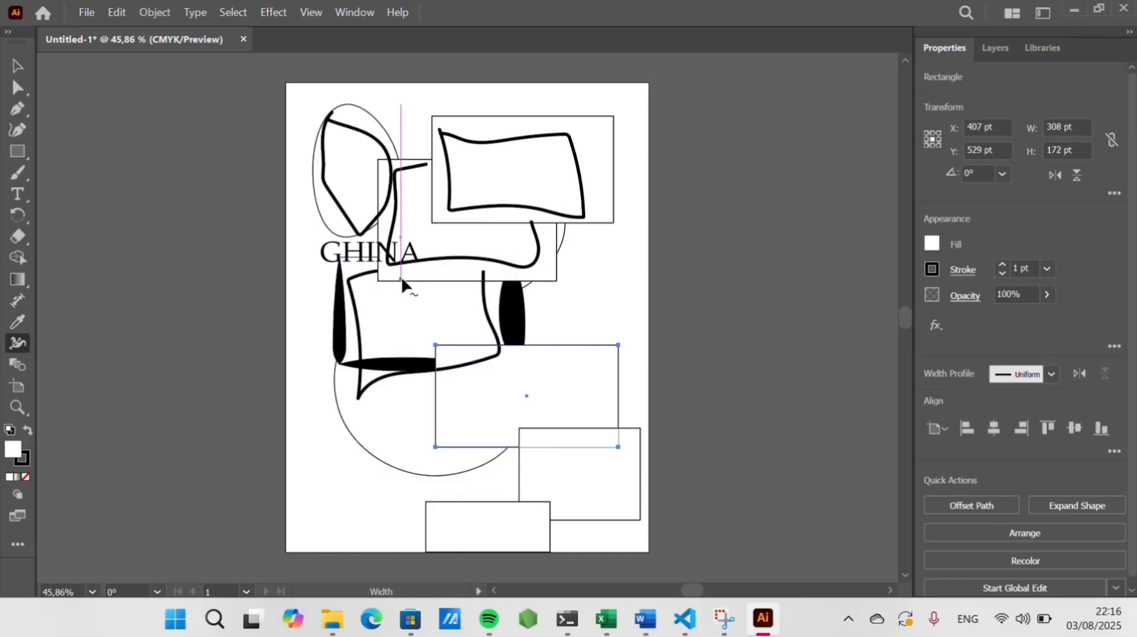
{"action": "left_click_drag", "start_coordinate": [403, 281], "coordinate": [409, 294]}
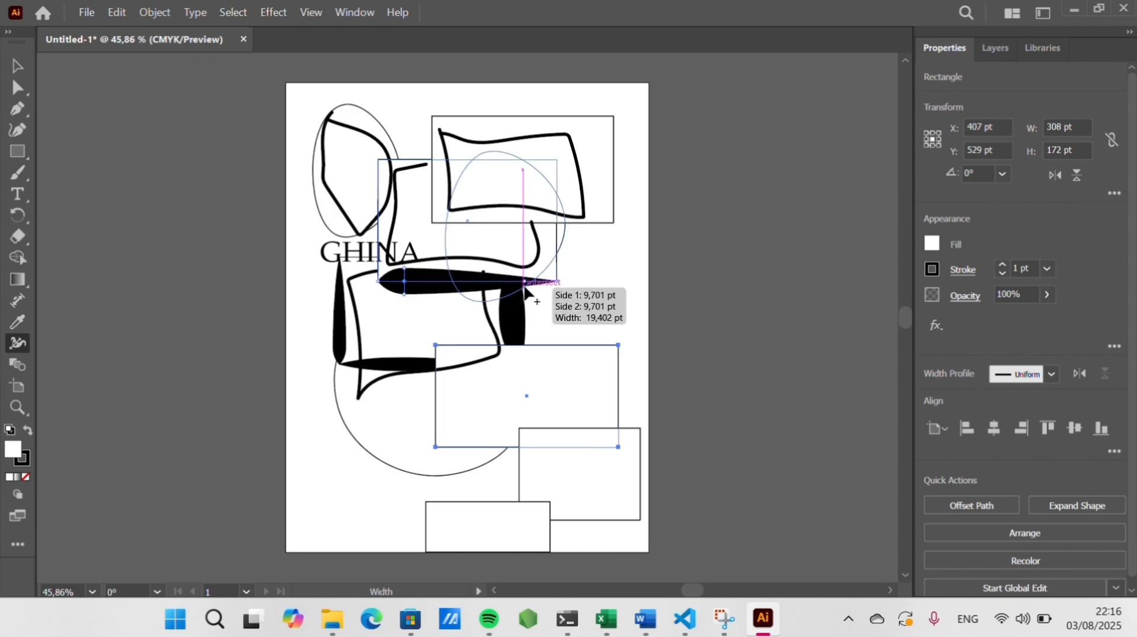
{"action": "left_click_drag", "start_coordinate": [525, 285], "coordinate": [561, 365]}
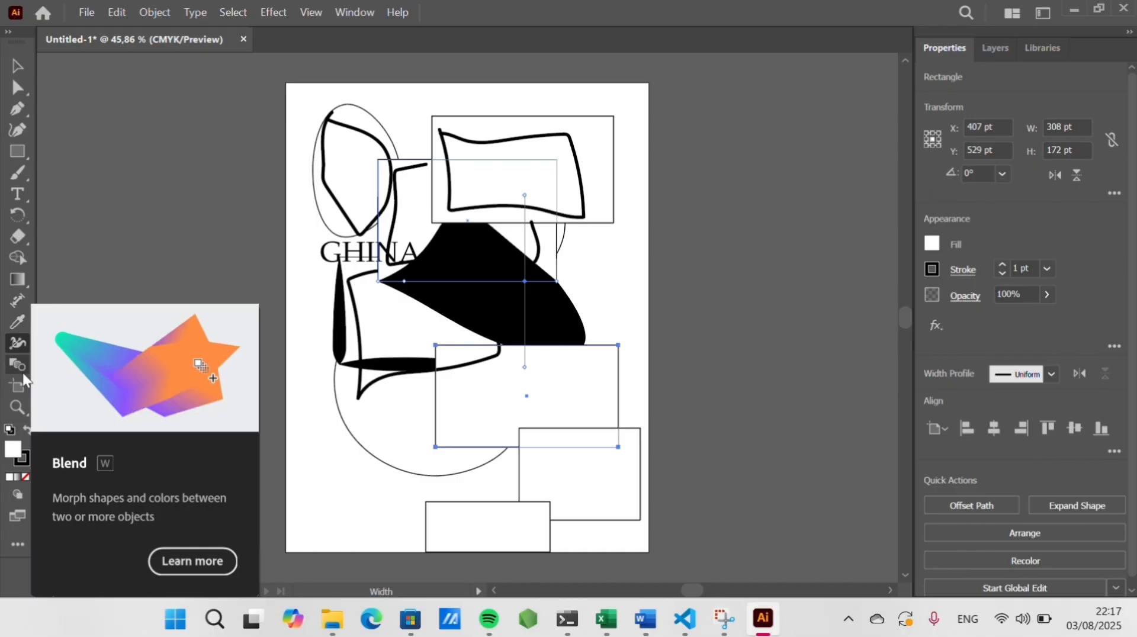
Blend the upper rectangle, large circle, top ellipse and upper-right brush stroke together with the Blend tool
{"action": "left_click", "coordinate": [22, 373]}
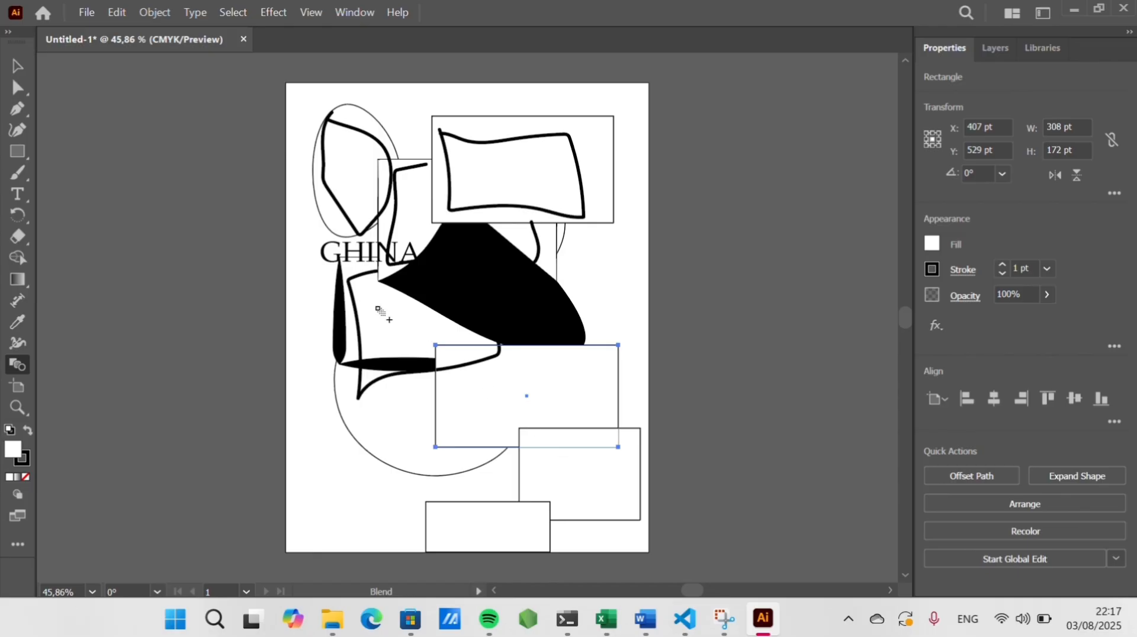
{"action": "left_click", "coordinate": [486, 151]}
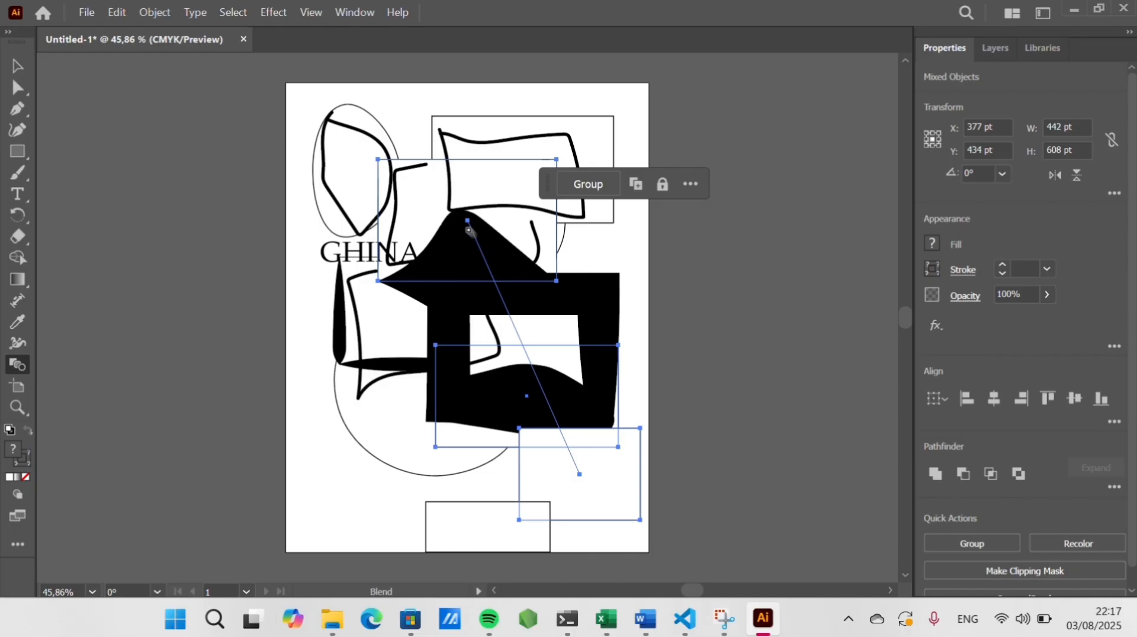
{"action": "left_click", "coordinate": [383, 421]}
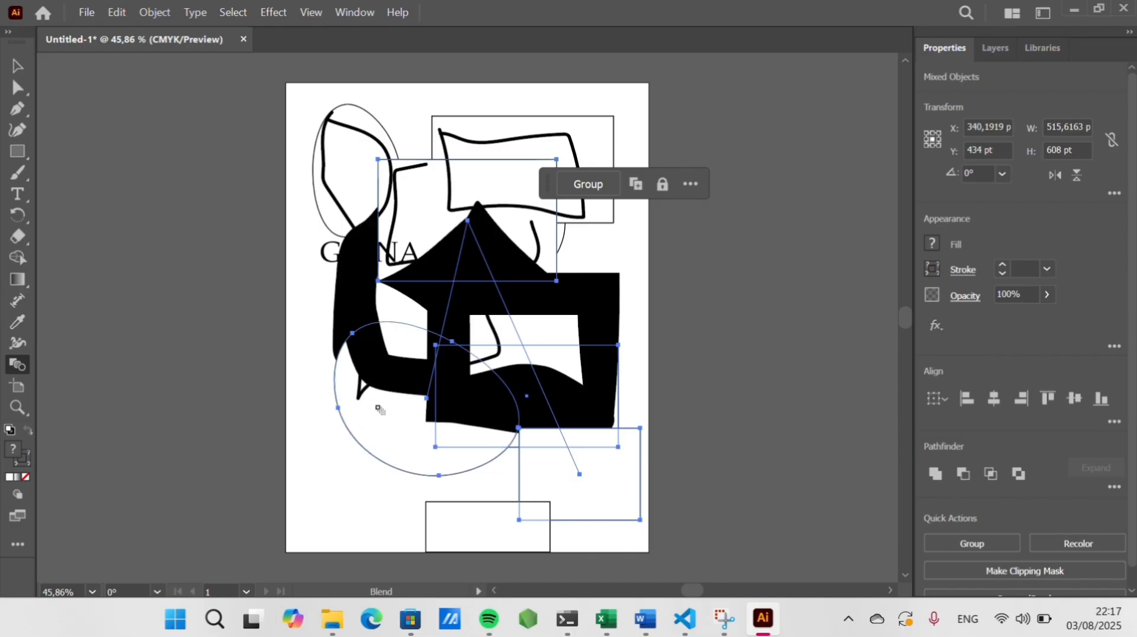
{"action": "left_click", "coordinate": [357, 193]}
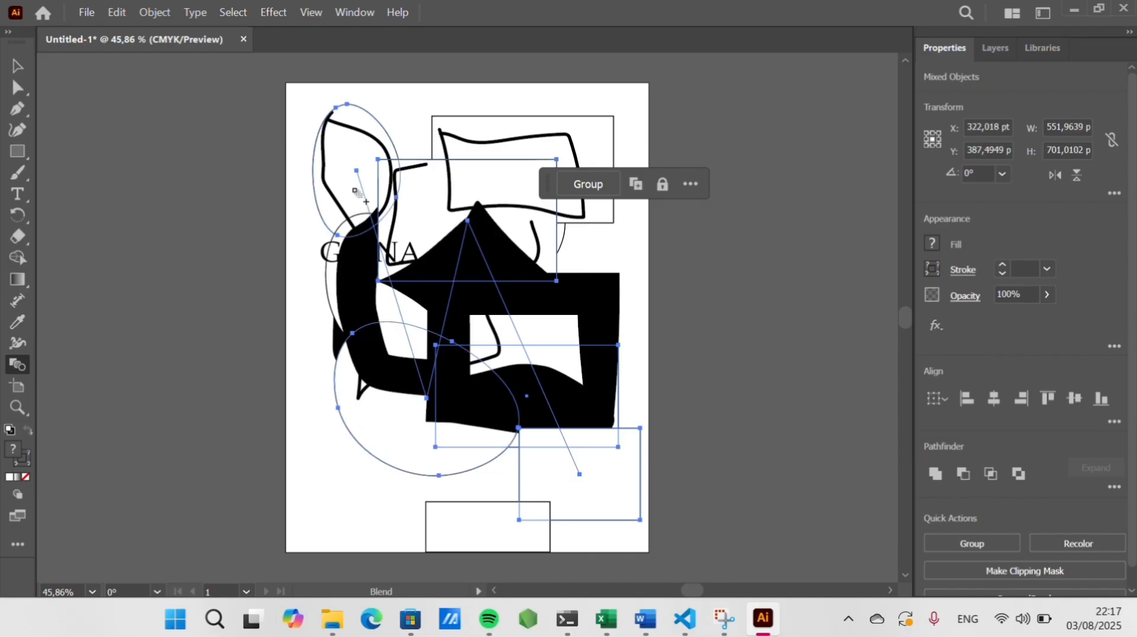
{"action": "left_click", "coordinate": [509, 157]}
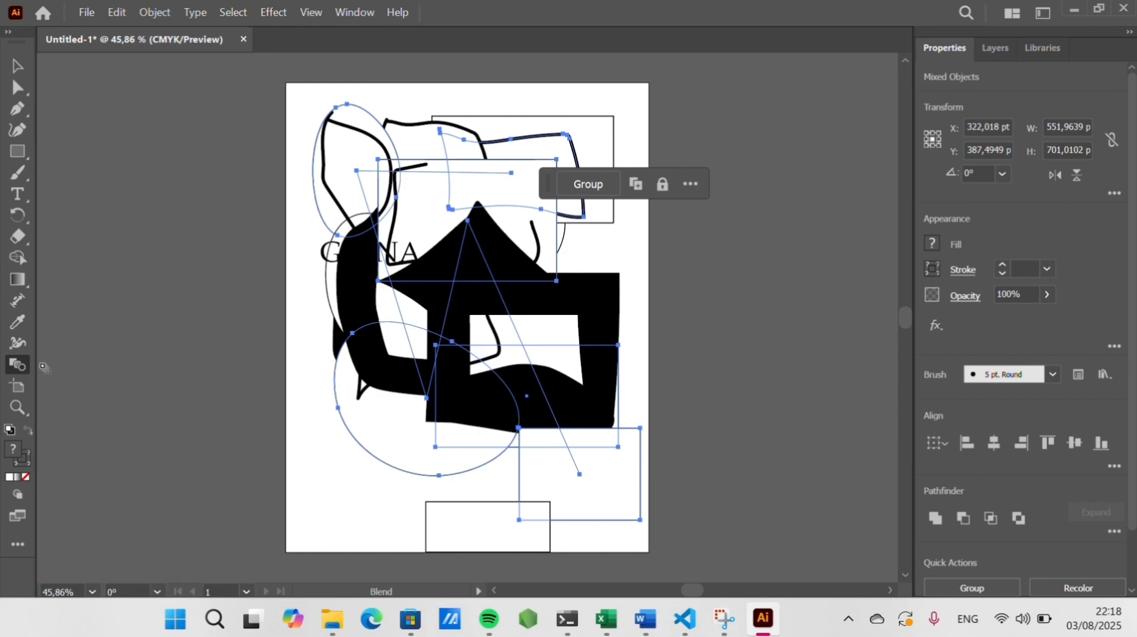
{"action": "left_click", "coordinate": [19, 371]}
Create new artboards to the left of the page with the Artboard tool and move the newest one closer to it
{"action": "scroll", "coordinate": [370, 411], "scroll_direction": "left", "scroll_amount": 5}
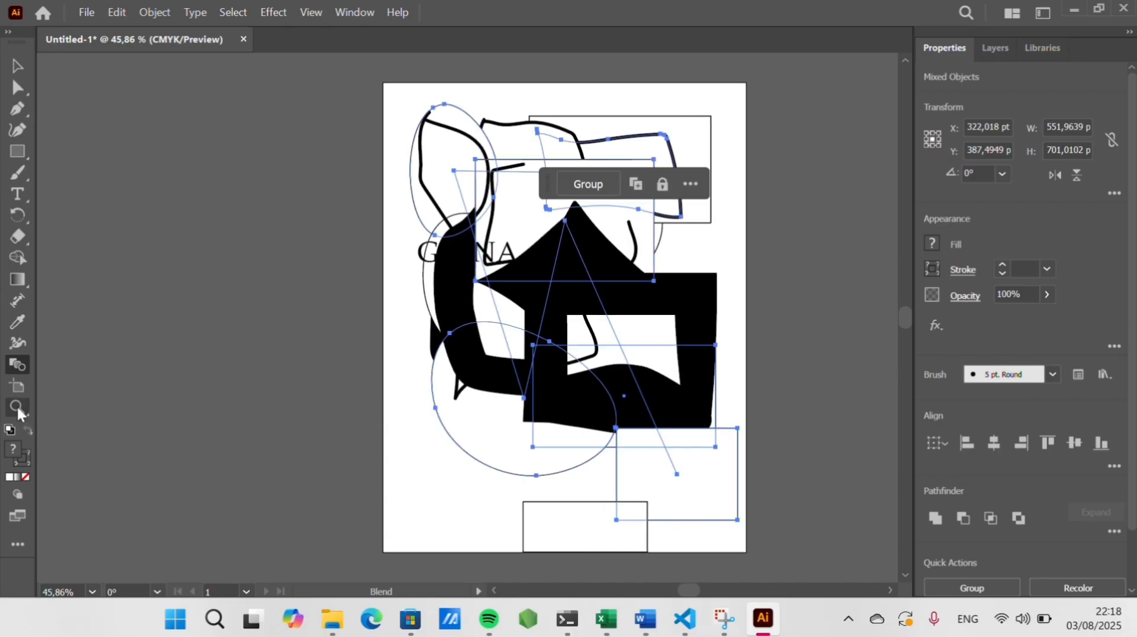
{"action": "left_click", "coordinate": [18, 387]}
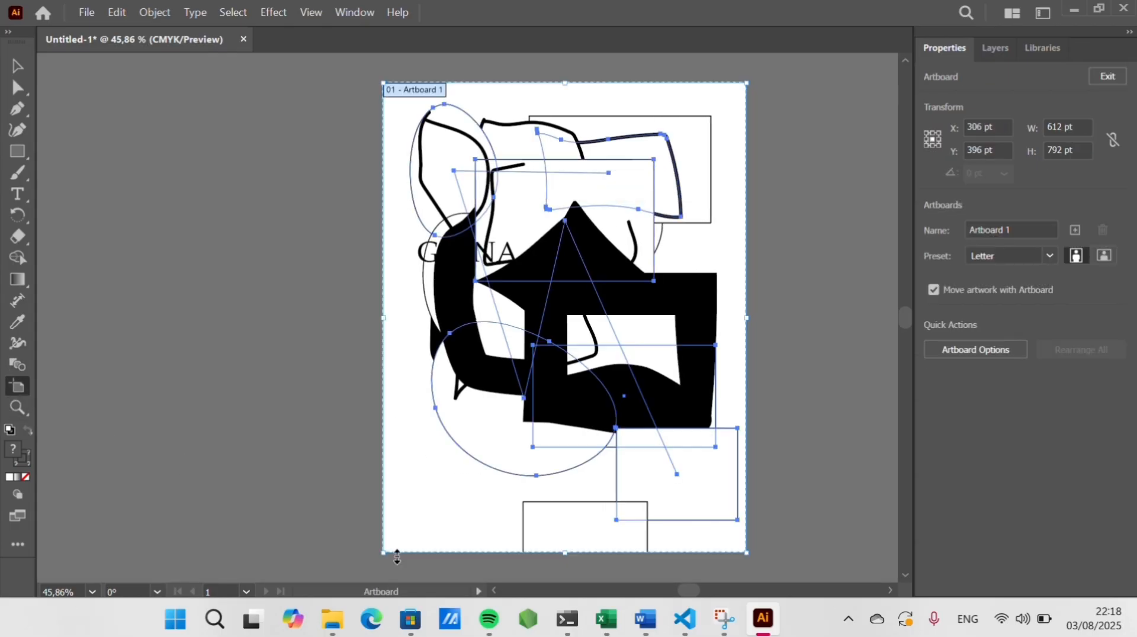
{"action": "left_click_drag", "start_coordinate": [367, 552], "coordinate": [34, 228]}
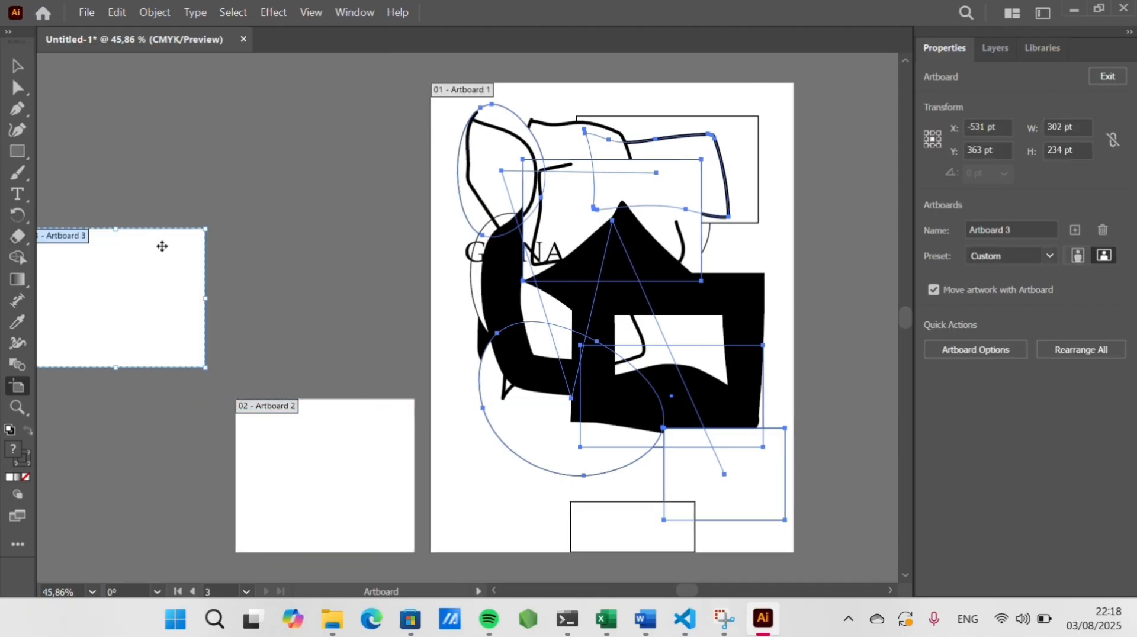
{"action": "left_click_drag", "start_coordinate": [161, 247], "coordinate": [362, 247]}
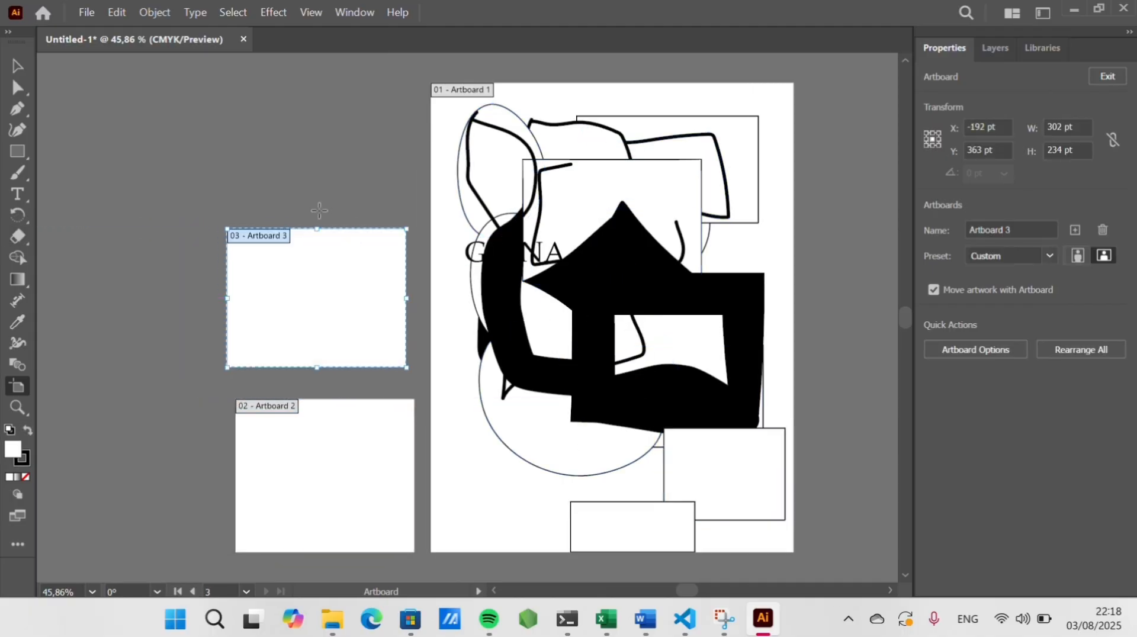
Draw two more artboards: one about 366 × 207 pt above the others and one about 1202 × 936 pt far left
{"action": "left_click_drag", "start_coordinate": [399, 197], "coordinate": [182, 75]}
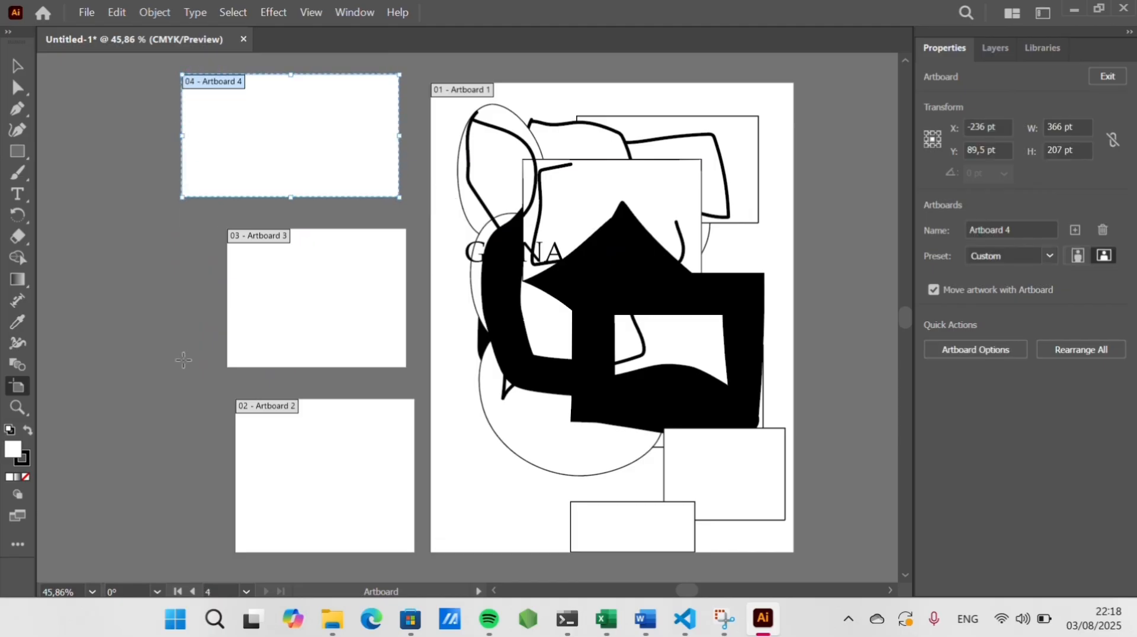
{"action": "scroll", "coordinate": [222, 565], "scroll_direction": "left", "scroll_amount": 6}
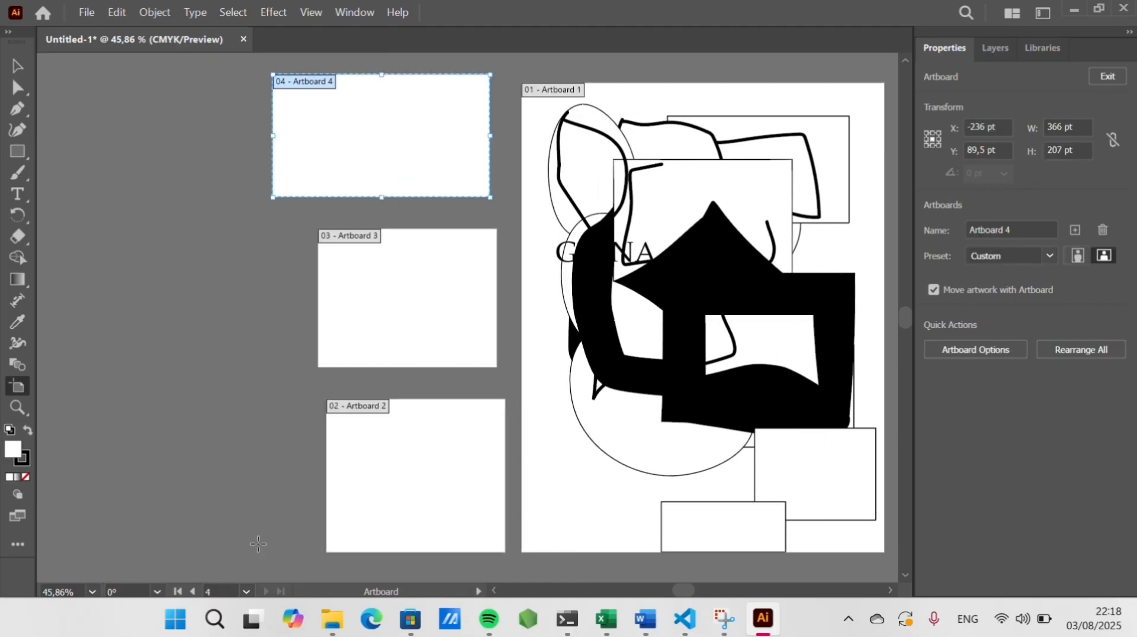
{"action": "left_click_drag", "start_coordinate": [370, 536], "coordinate": [26, 13]}
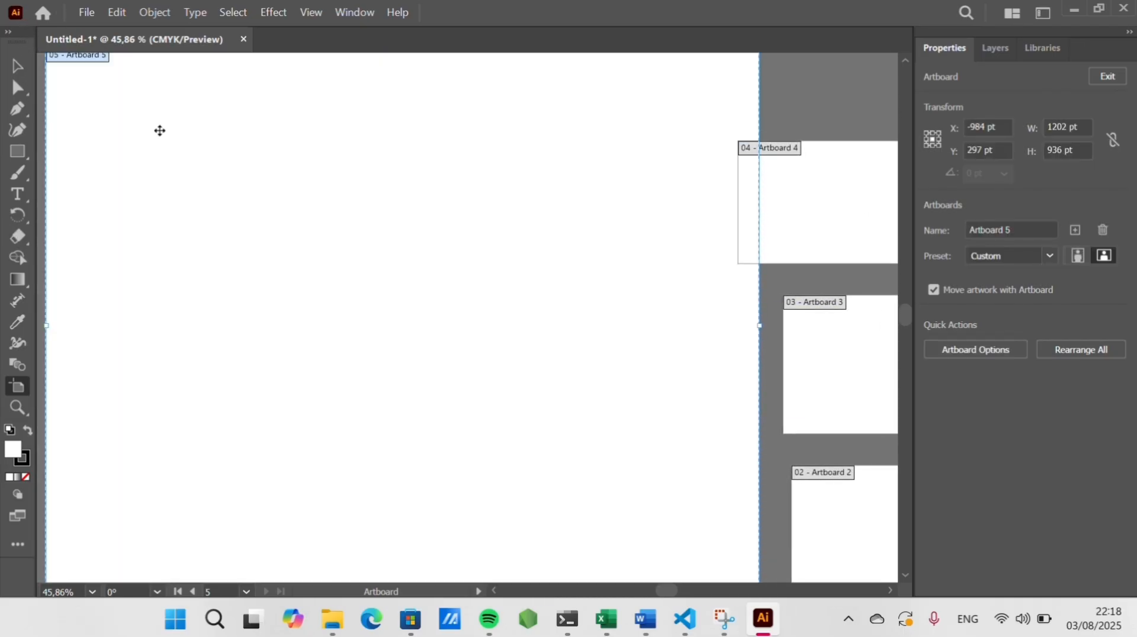
{"action": "scroll", "coordinate": [169, 98], "scroll_direction": "right", "scroll_amount": 3}
{"action": "scroll", "coordinate": [221, 123], "scroll_direction": "right", "scroll_amount": 8}
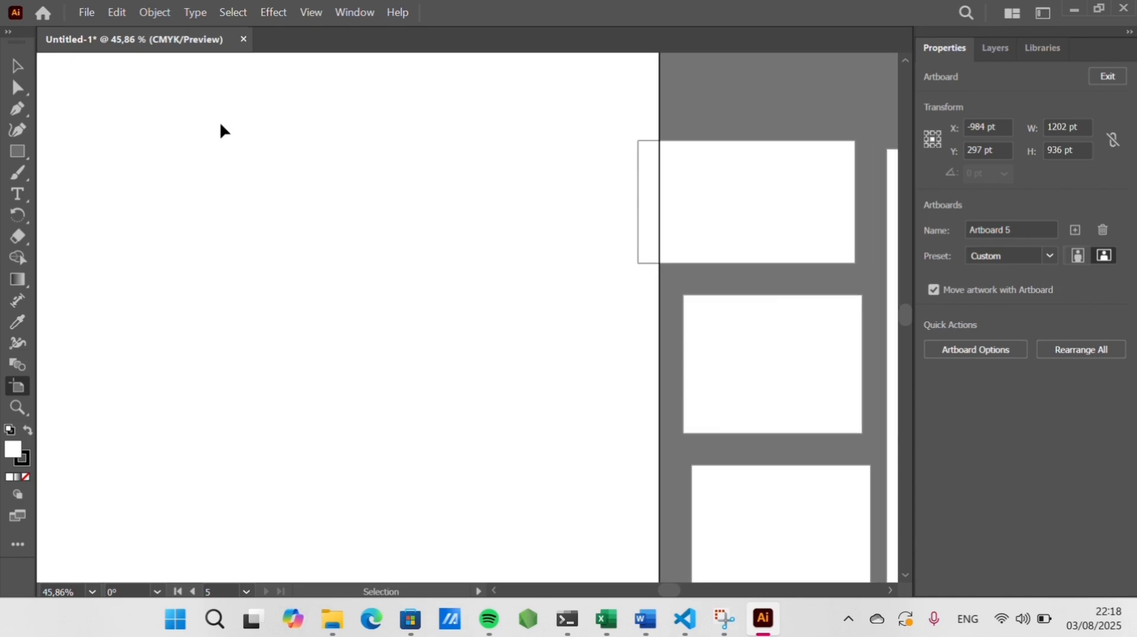
Delete the large artboard drawn far to the left of the page
{"action": "scroll", "coordinate": [220, 123], "scroll_direction": "right", "scroll_amount": 3}
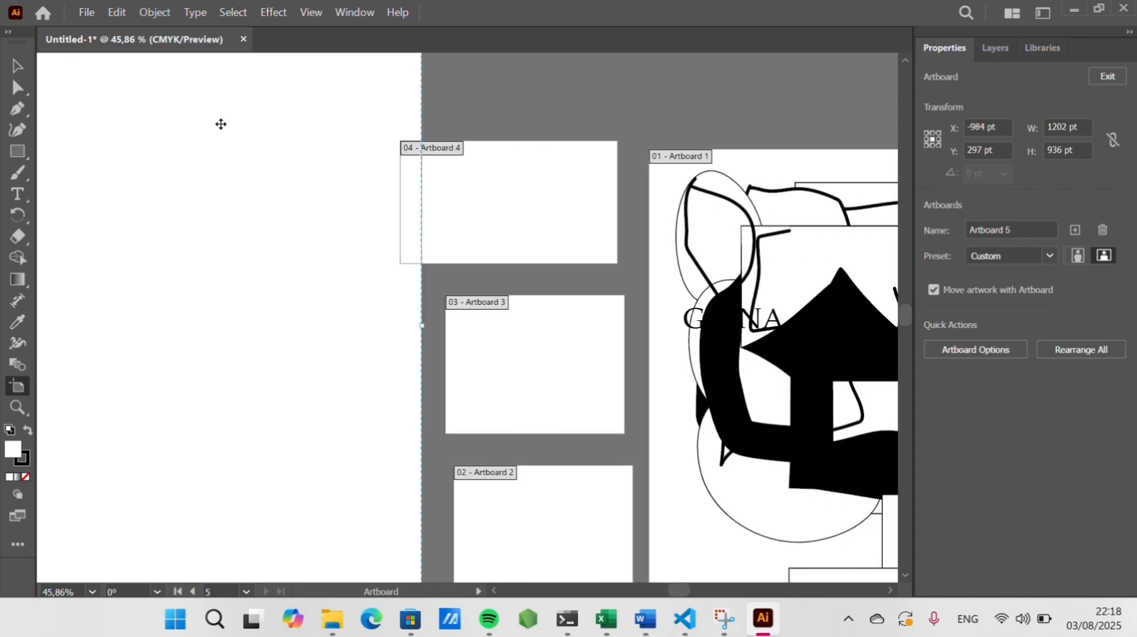
{"action": "key", "text": "Delete"}
{"action": "scroll", "coordinate": [220, 123], "scroll_direction": "left", "scroll_amount": 4}
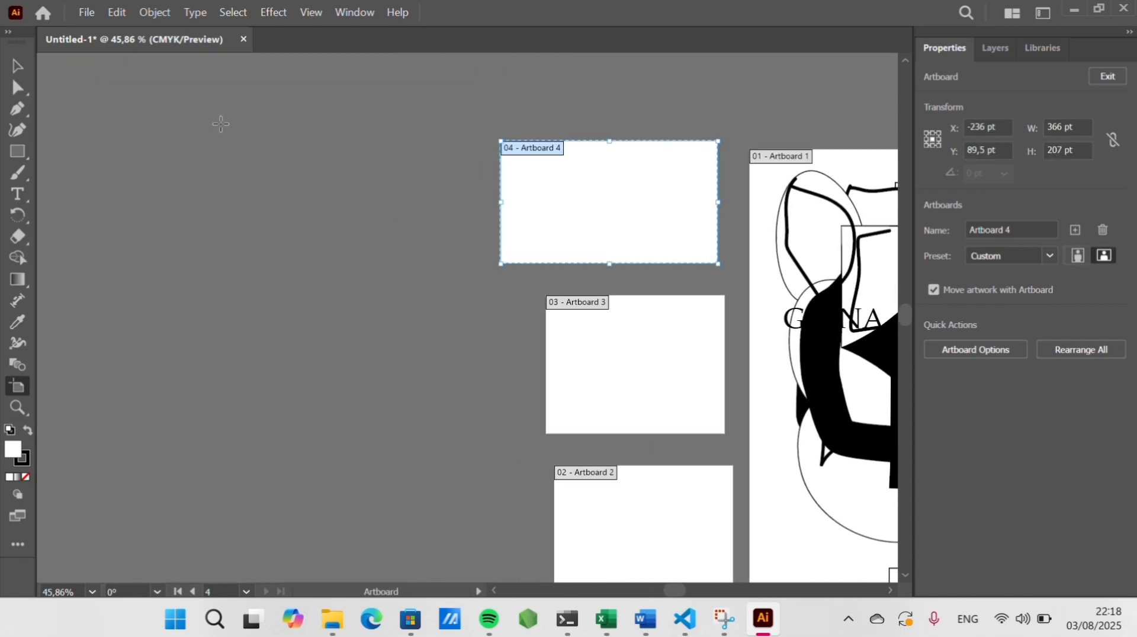
{"action": "scroll", "coordinate": [220, 124], "scroll_direction": "right", "scroll_amount": 5}
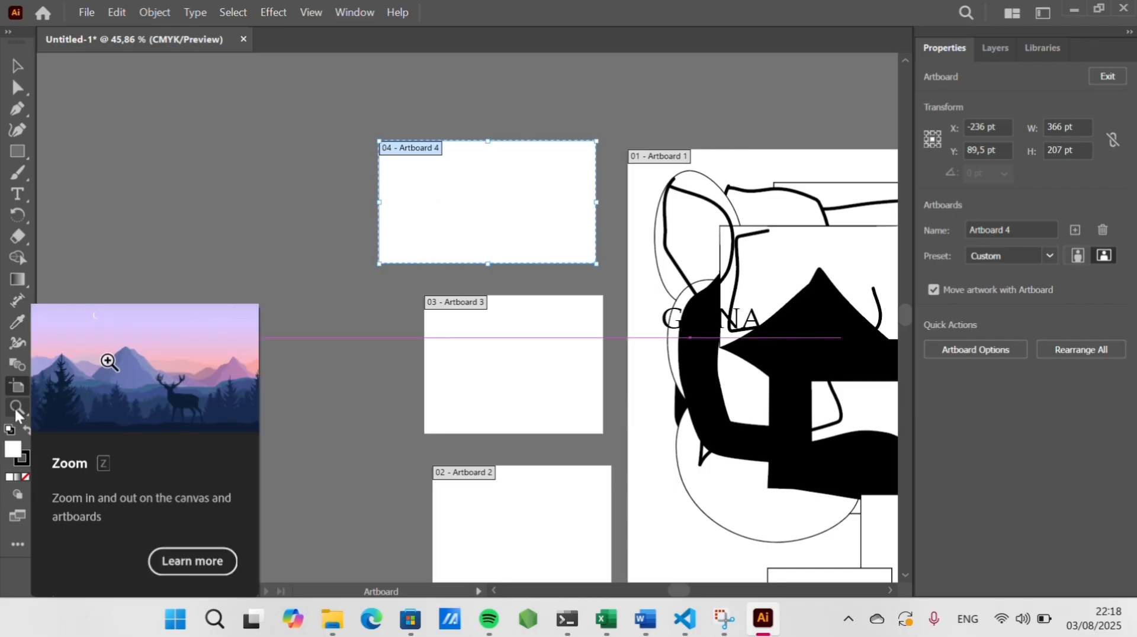
Zoom in on the artwork of the first artboard with the Zoom tool
{"action": "left_click", "coordinate": [14, 407]}
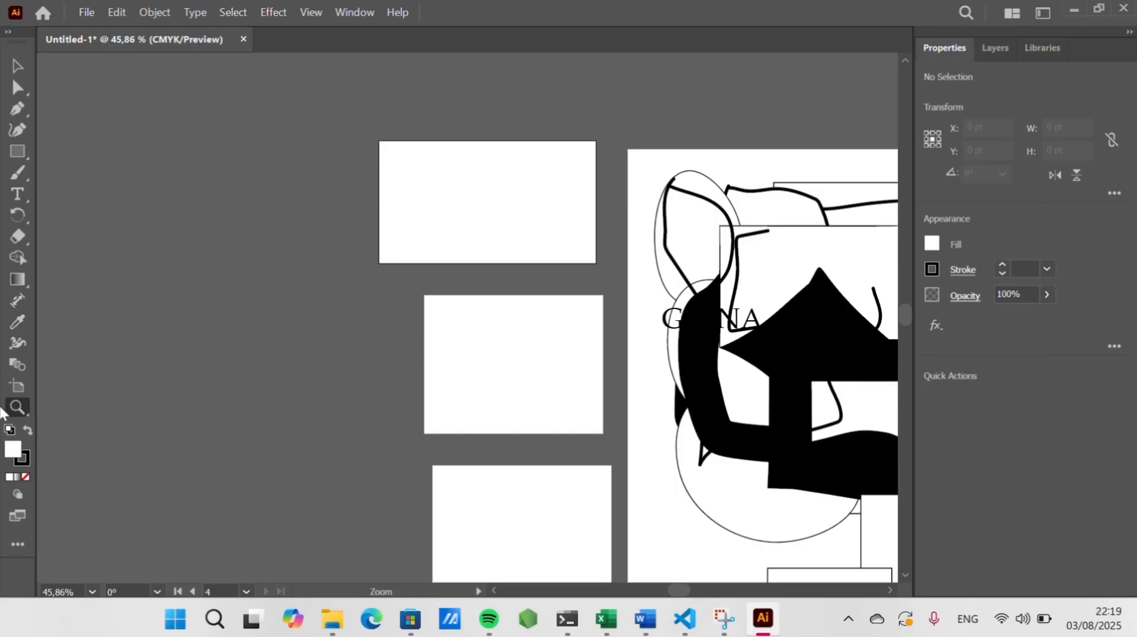
{"action": "scroll", "coordinate": [86, 425], "scroll_direction": "right", "scroll_amount": 4}
{"action": "scroll", "coordinate": [87, 427], "scroll_direction": "right", "scroll_amount": 9}
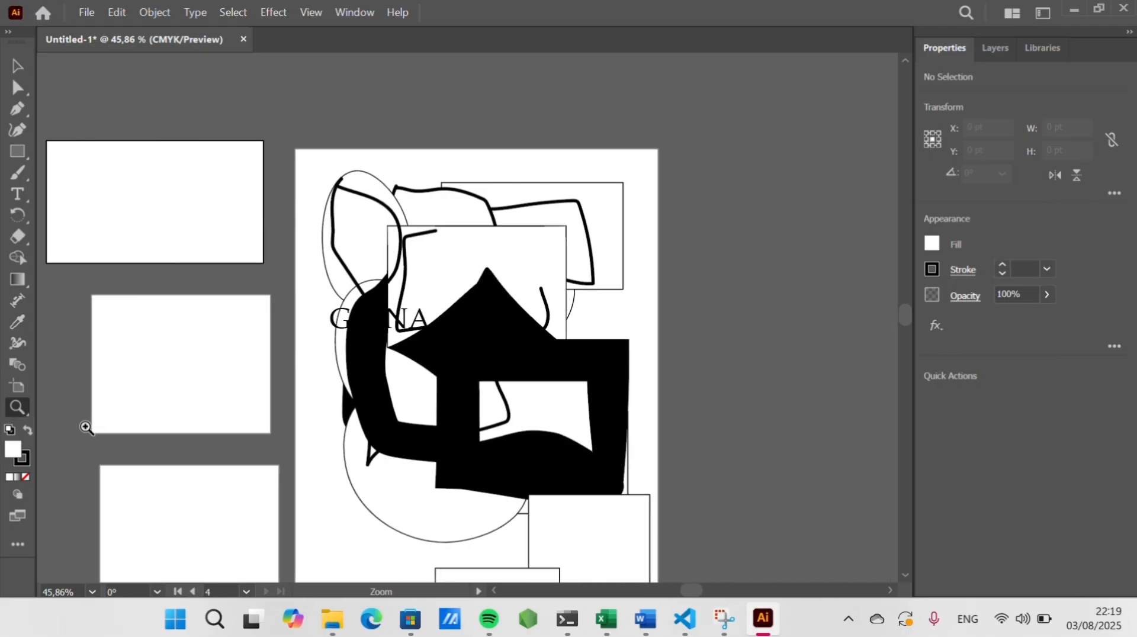
{"action": "scroll", "coordinate": [85, 429], "scroll_direction": "left", "scroll_amount": 1}
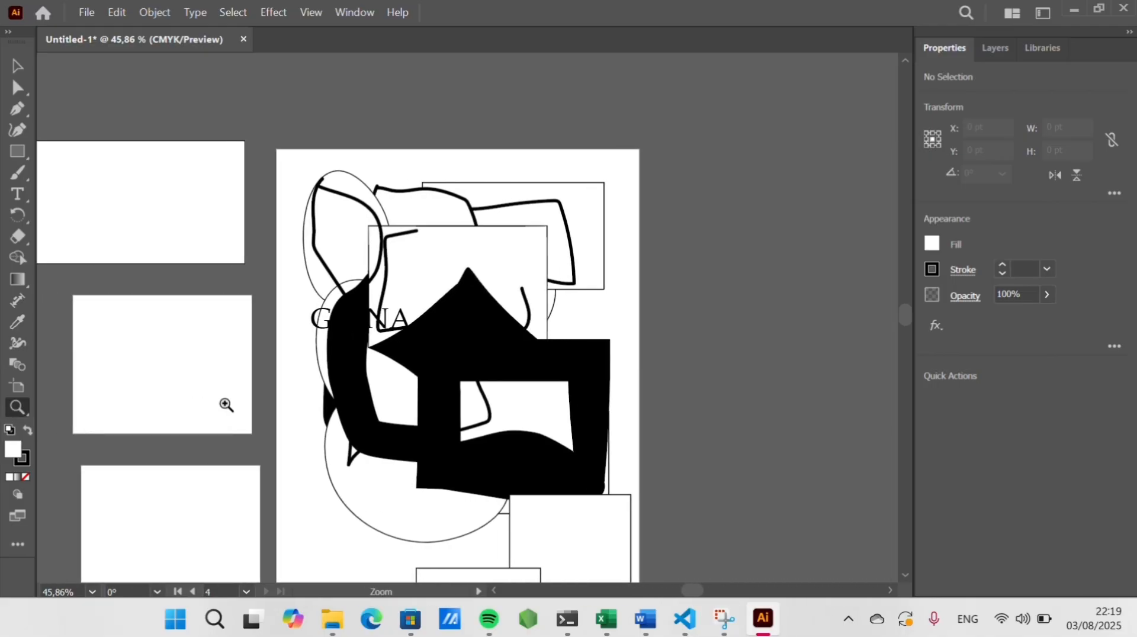
{"action": "scroll", "coordinate": [241, 405], "scroll_direction": "left", "scroll_amount": 2}
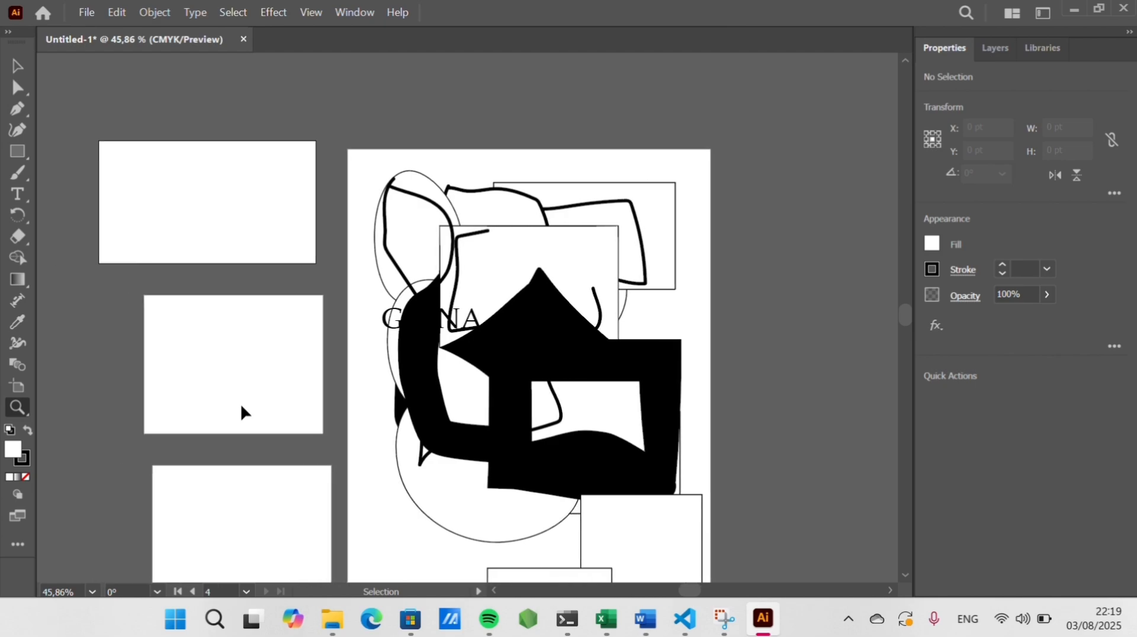
{"action": "scroll", "coordinate": [240, 407], "scroll_direction": "left", "scroll_amount": 1}
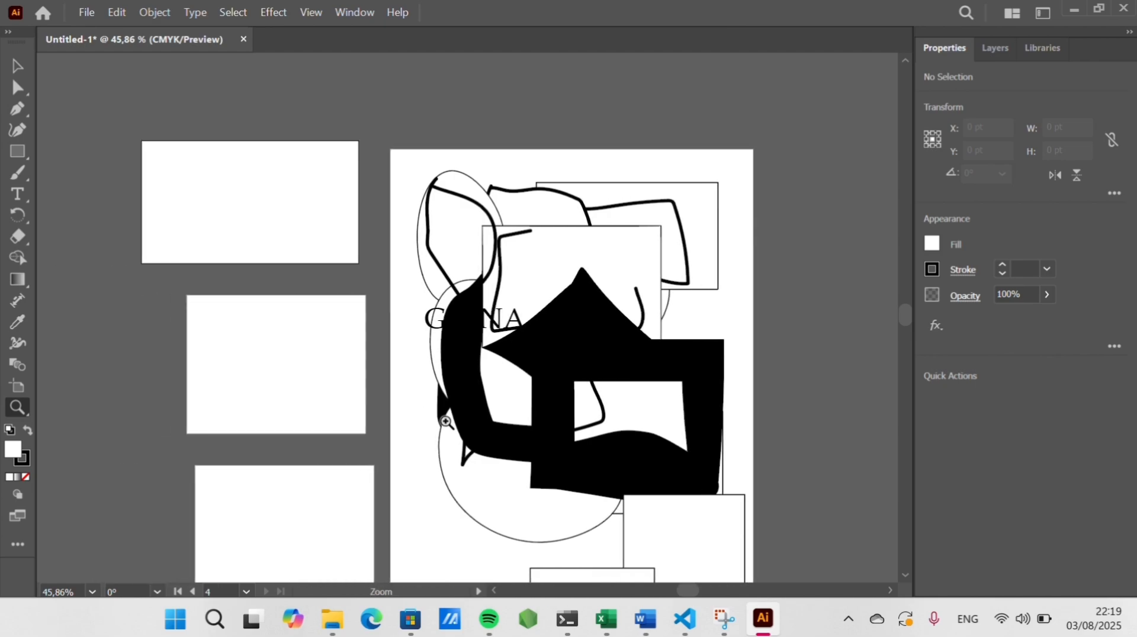
{"action": "scroll", "coordinate": [606, 345], "scroll_direction": "left", "scroll_amount": 2}
{"action": "left_click", "coordinate": [607, 345]}
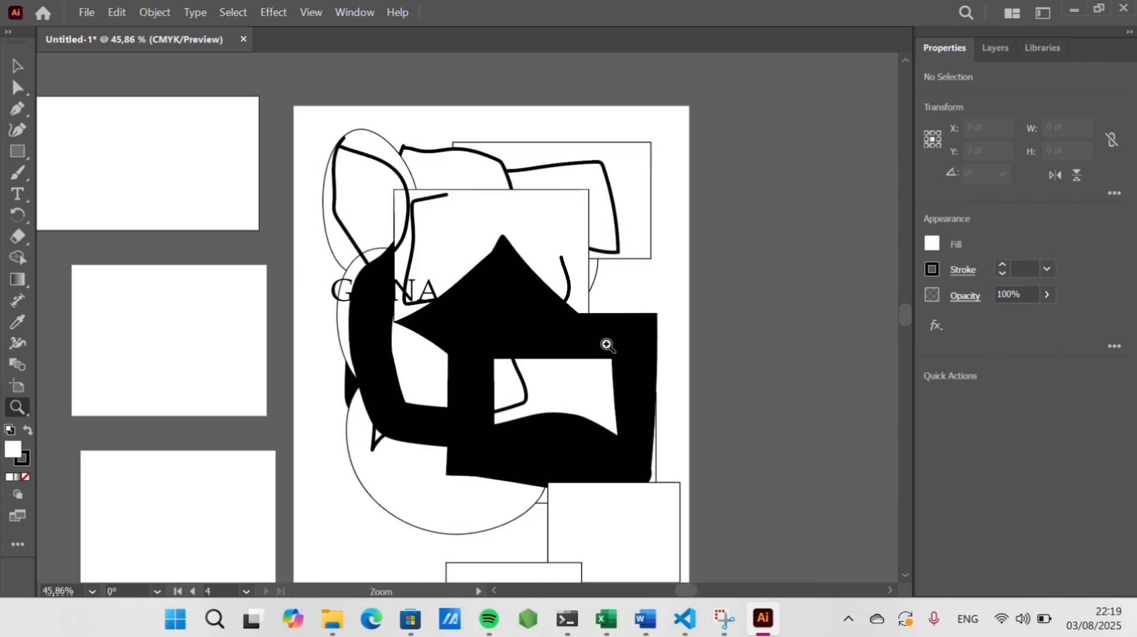
{"action": "left_click", "coordinate": [607, 345]}
{"action": "left_click", "coordinate": [422, 280]}
{"action": "left_click", "coordinate": [423, 280]}
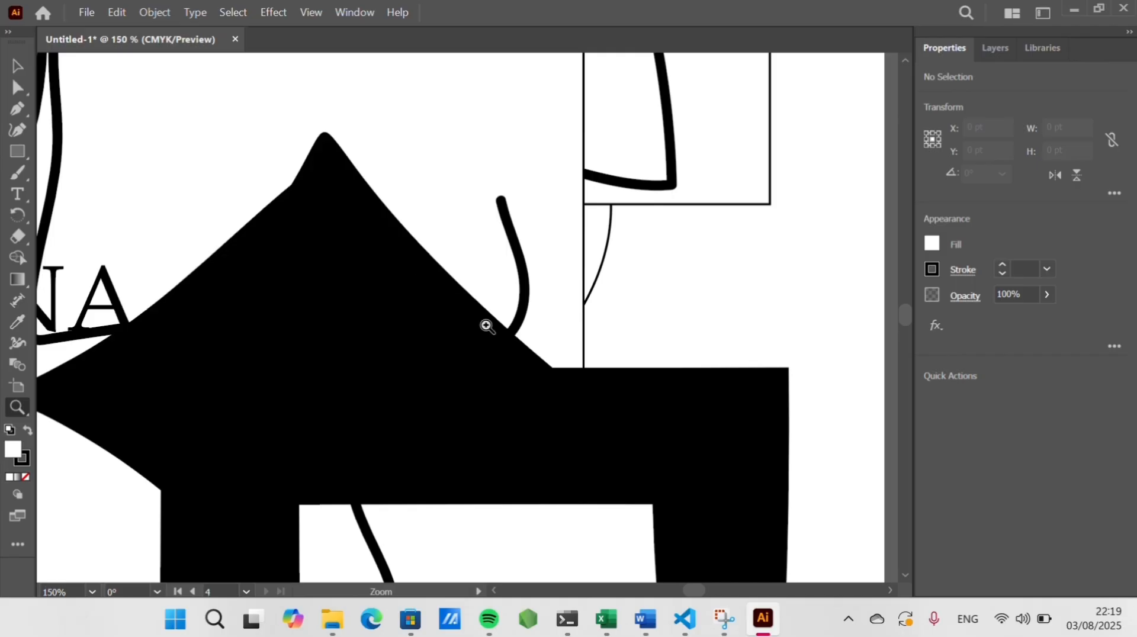
Reset the fill and stroke to the default colours and switch the fill to a gradient
{"action": "scroll", "coordinate": [424, 255], "scroll_direction": "up", "scroll_amount": 3}
{"action": "scroll", "coordinate": [423, 256], "scroll_direction": "up", "scroll_amount": 7}
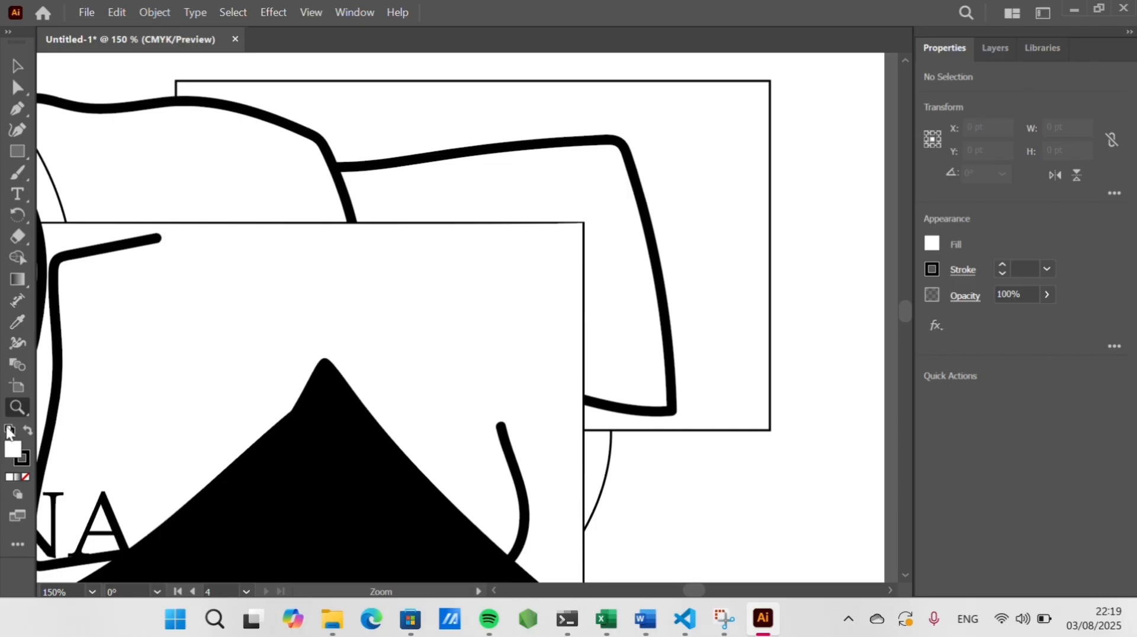
{"action": "left_click", "coordinate": [9, 432]}
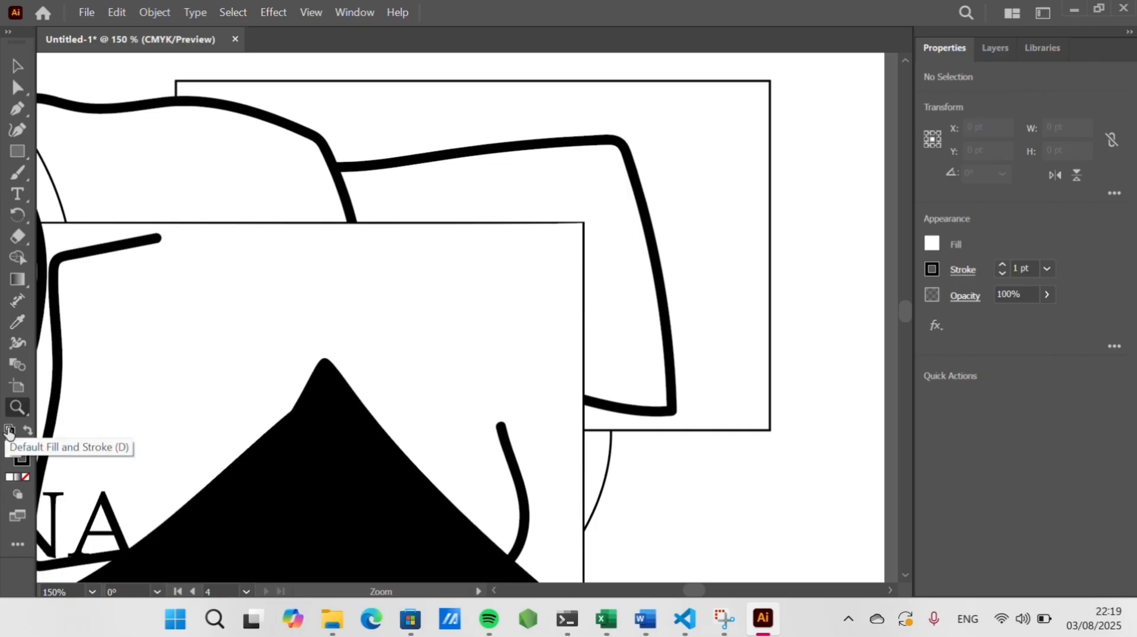
{"action": "left_click", "coordinate": [16, 479]}
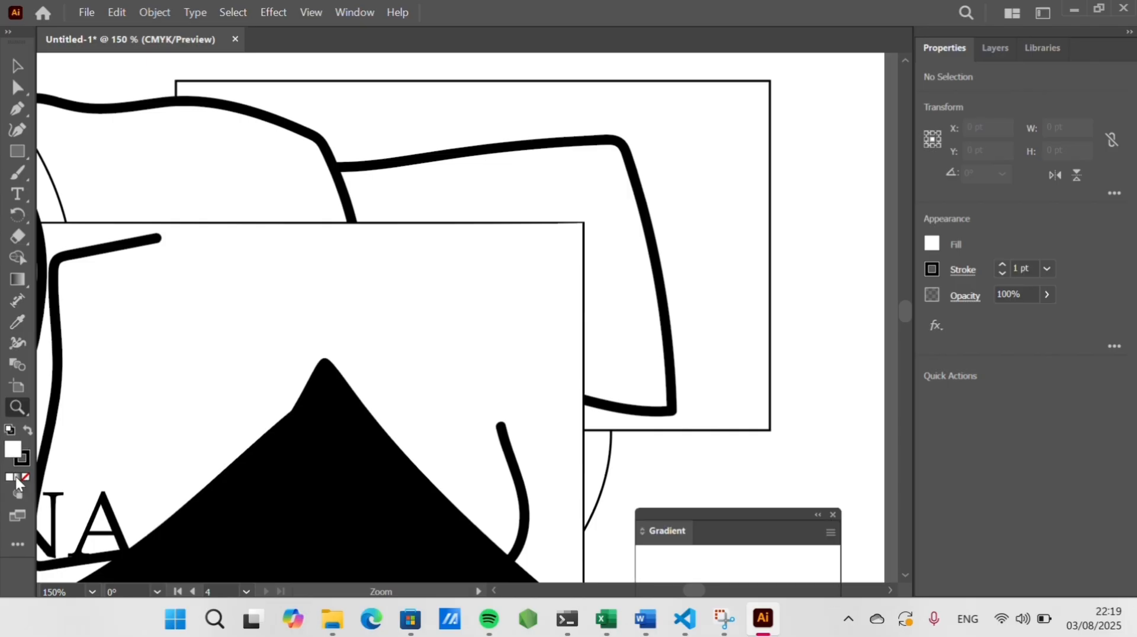
Browse the drawing mode and screen mode options and close the Gradient panel
{"action": "left_click", "coordinate": [15, 493]}
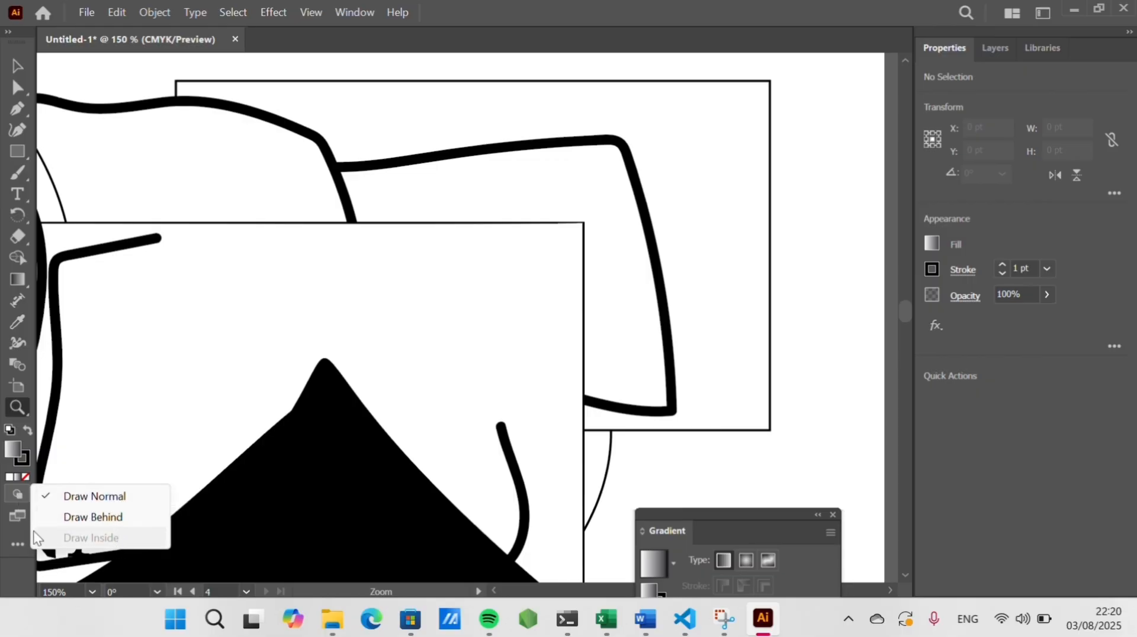
{"action": "left_click", "coordinate": [15, 523]}
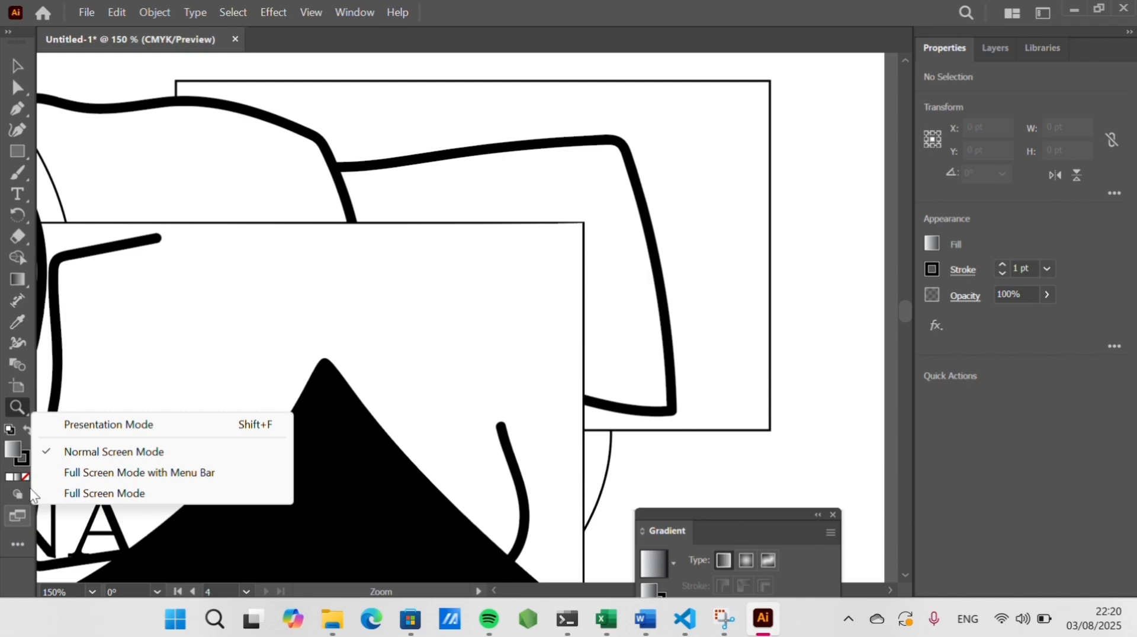
{"action": "left_click", "coordinate": [265, 394]}
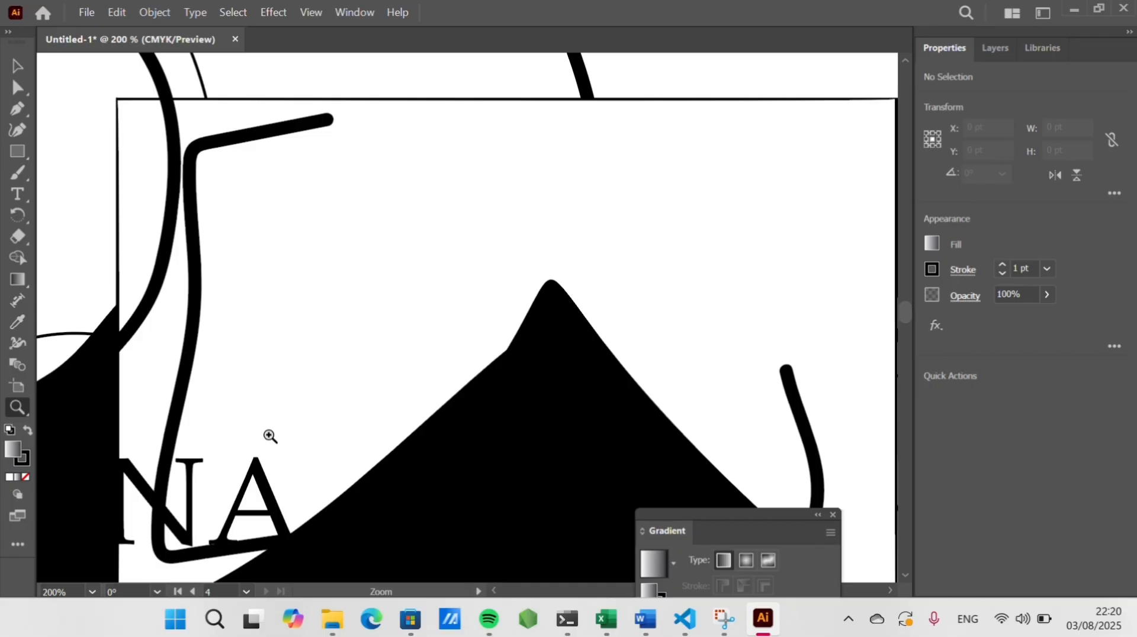
{"action": "scroll", "coordinate": [270, 437], "scroll_direction": "left", "scroll_amount": 4}
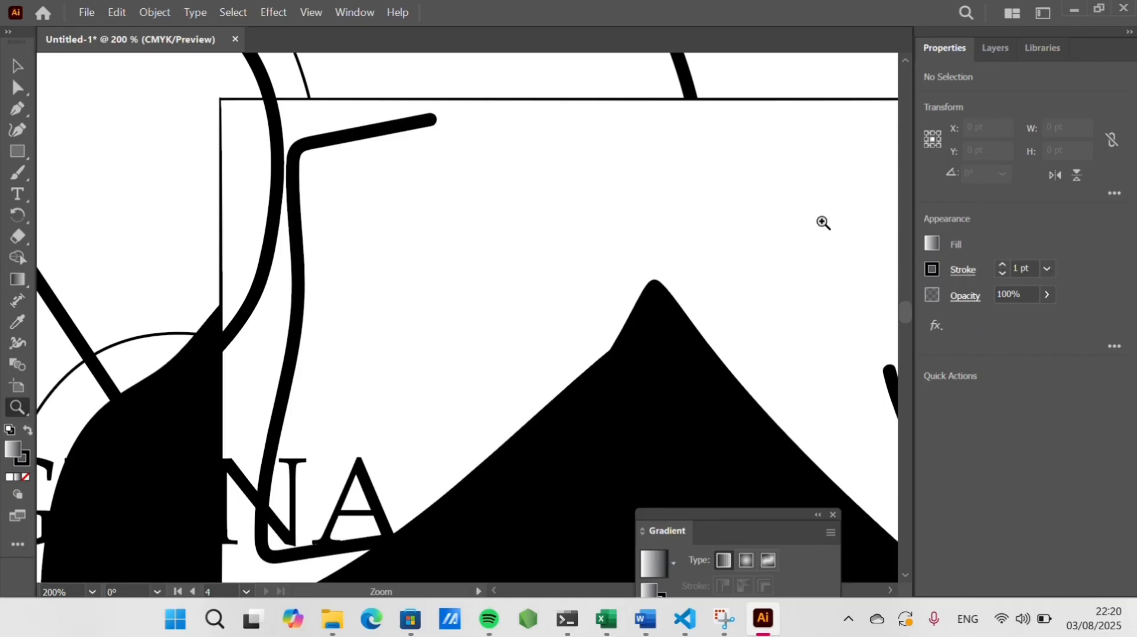
{"action": "scroll", "coordinate": [823, 223], "scroll_direction": "left", "scroll_amount": 1}
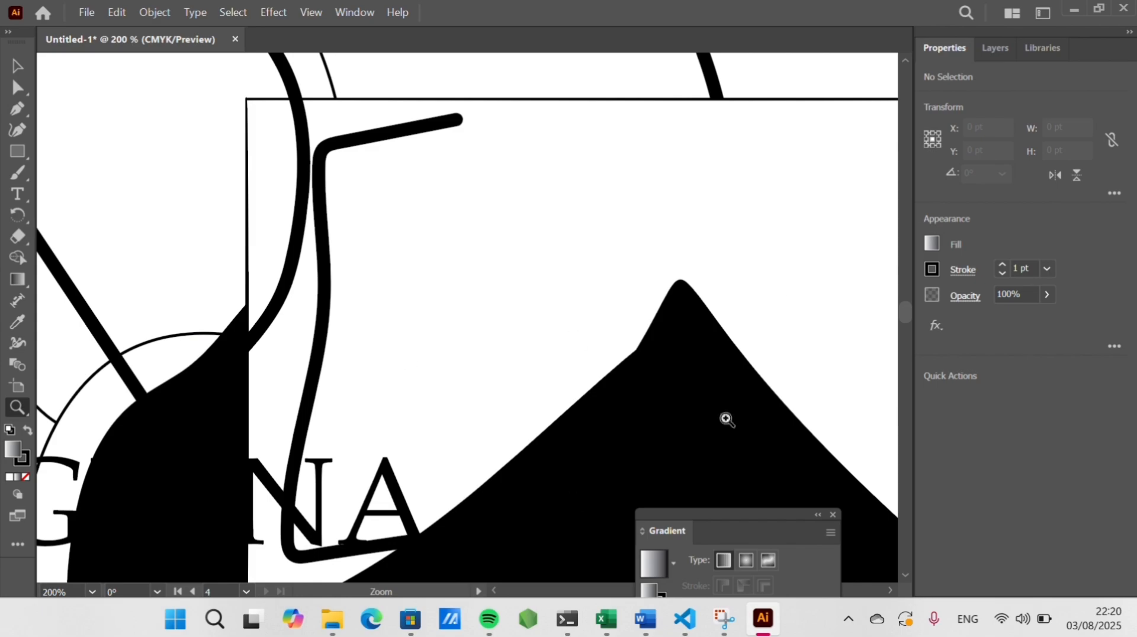
{"action": "left_click", "coordinate": [833, 516]}
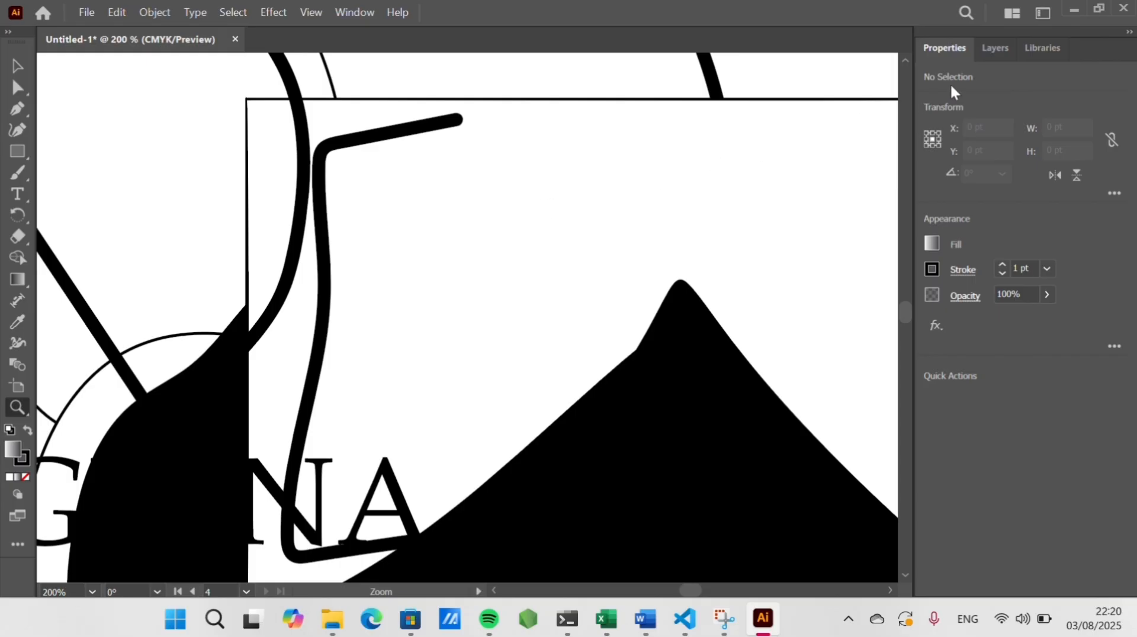
Open the Layers panel and switch to the Rotate tool
{"action": "left_click", "coordinate": [995, 48]}
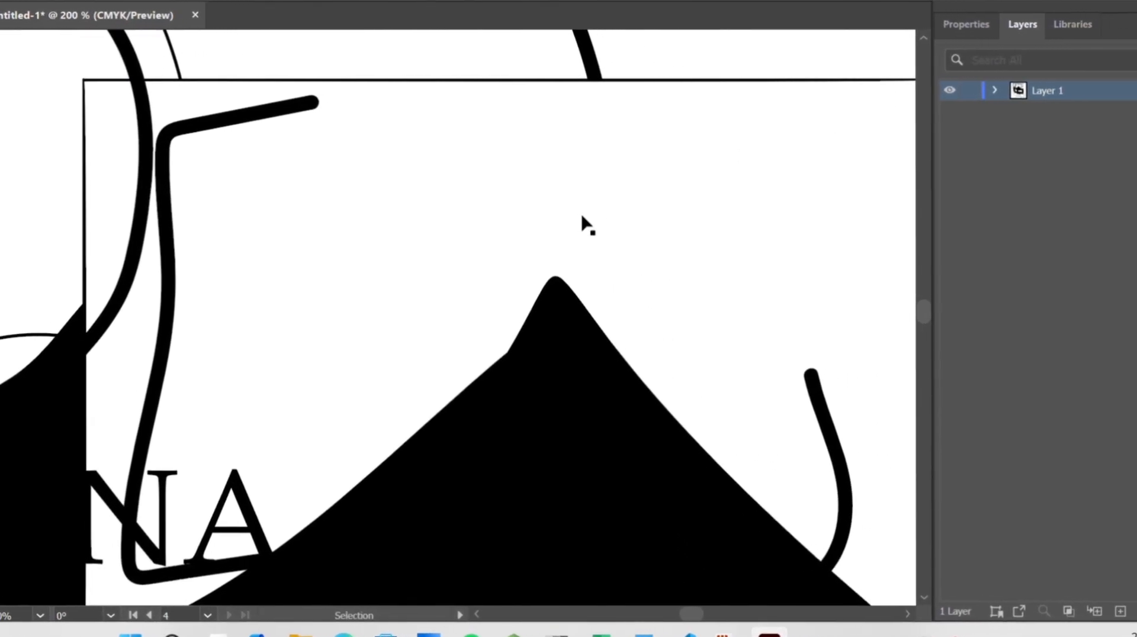
{"action": "scroll", "coordinate": [620, 219], "scroll_direction": "right", "scroll_amount": 2}
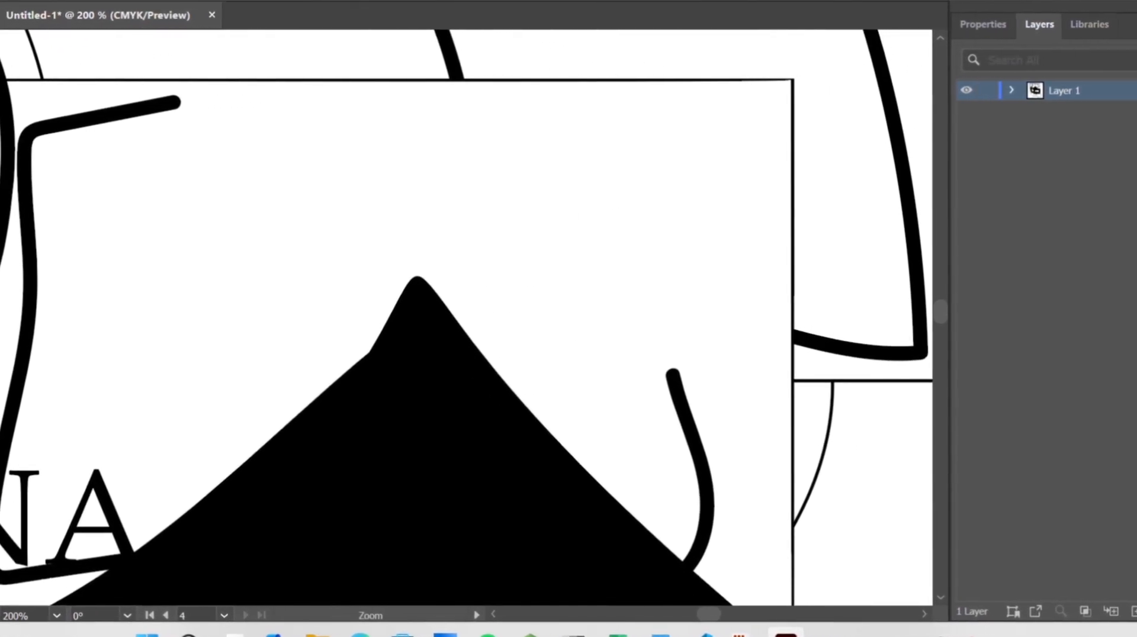
{"action": "key", "text": "r"}
{"action": "scroll", "coordinate": [184, 310], "scroll_direction": "right", "scroll_amount": 2}
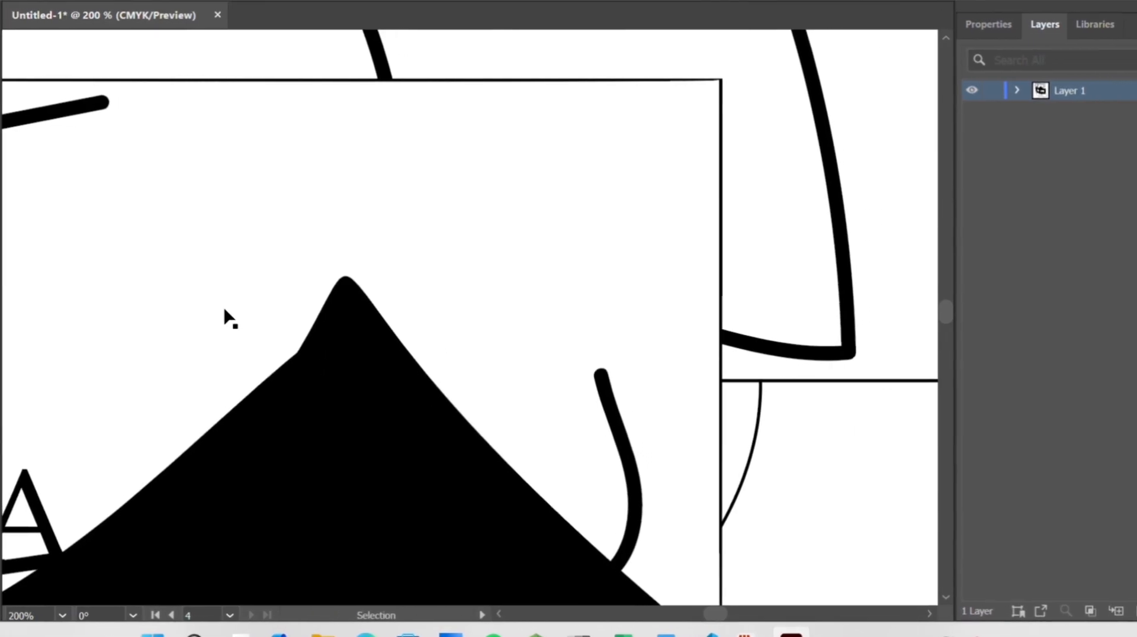
{"action": "scroll", "coordinate": [187, 310], "scroll_direction": "left", "scroll_amount": 3}
{"action": "scroll", "coordinate": [189, 310], "scroll_direction": "up", "scroll_amount": 2}
{"action": "scroll", "coordinate": [214, 319], "scroll_direction": "up", "scroll_amount": 5}
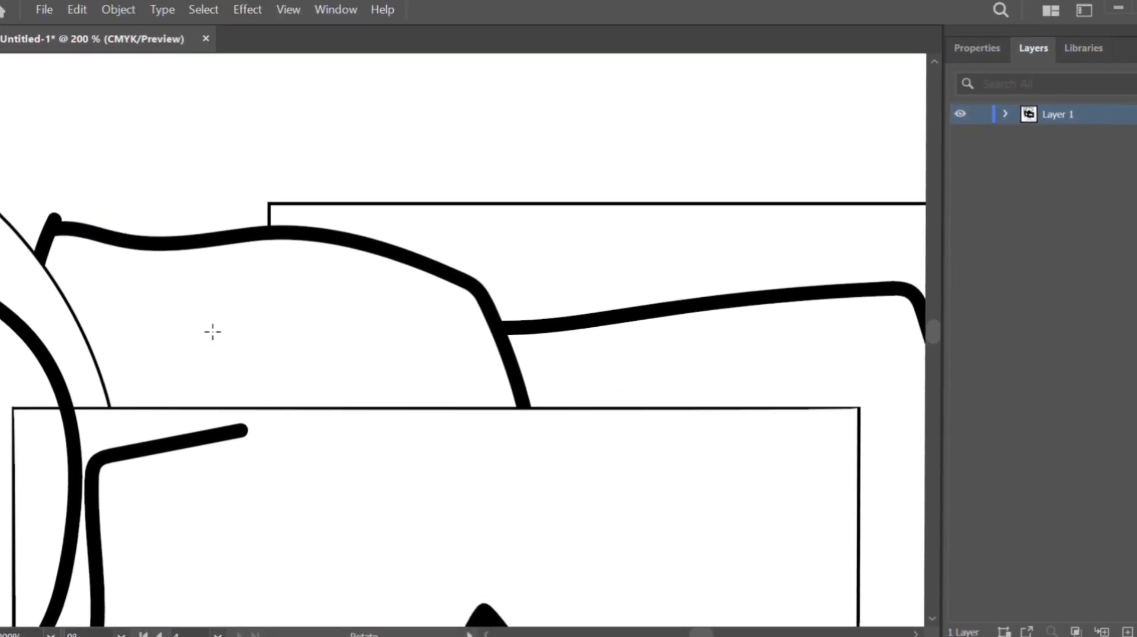